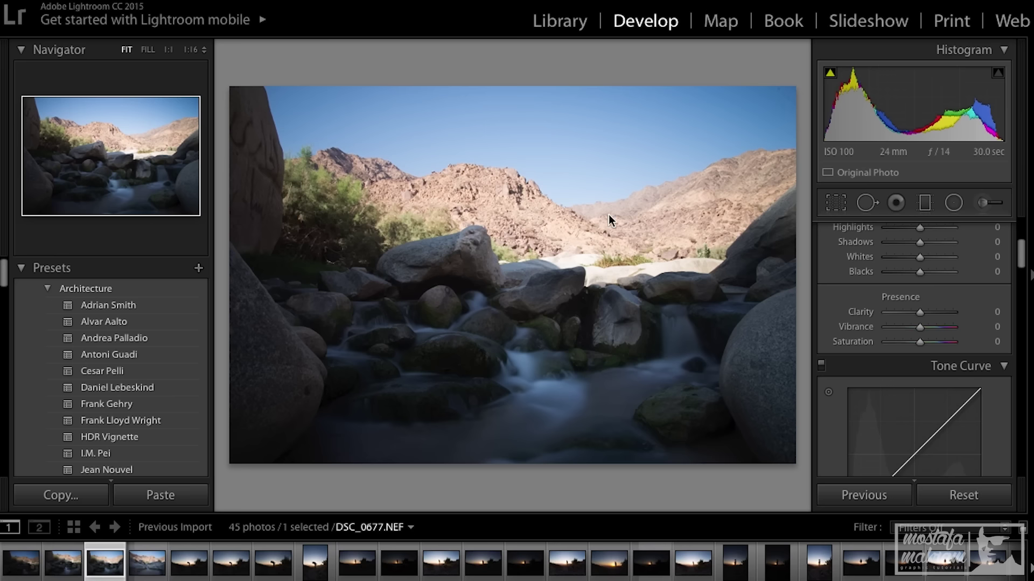
Inspect the mountainside at full size and cycle through the photo info overlays.
left_click(521, 232)
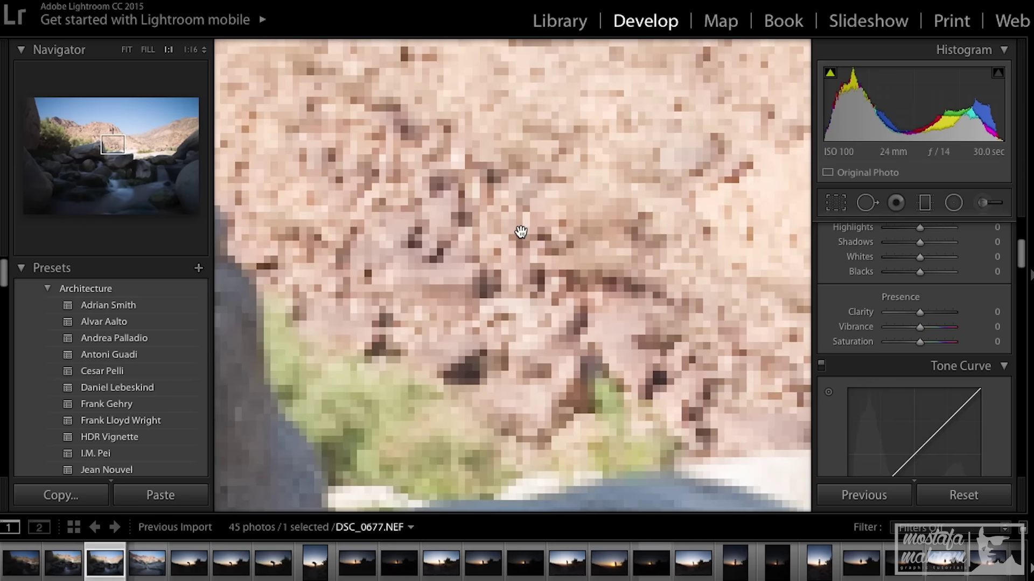
left_click(521, 232)
key("i")
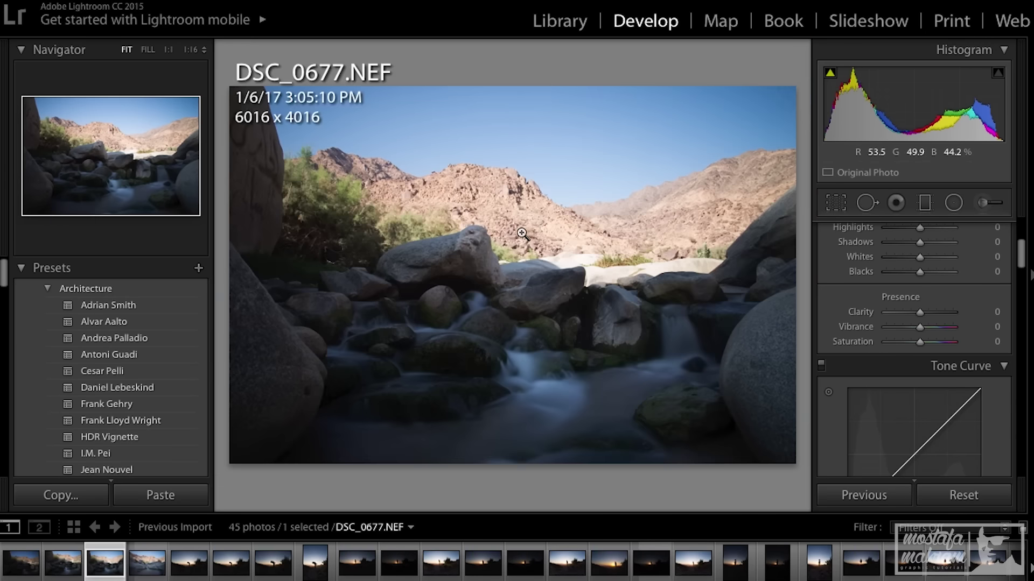
key("i")
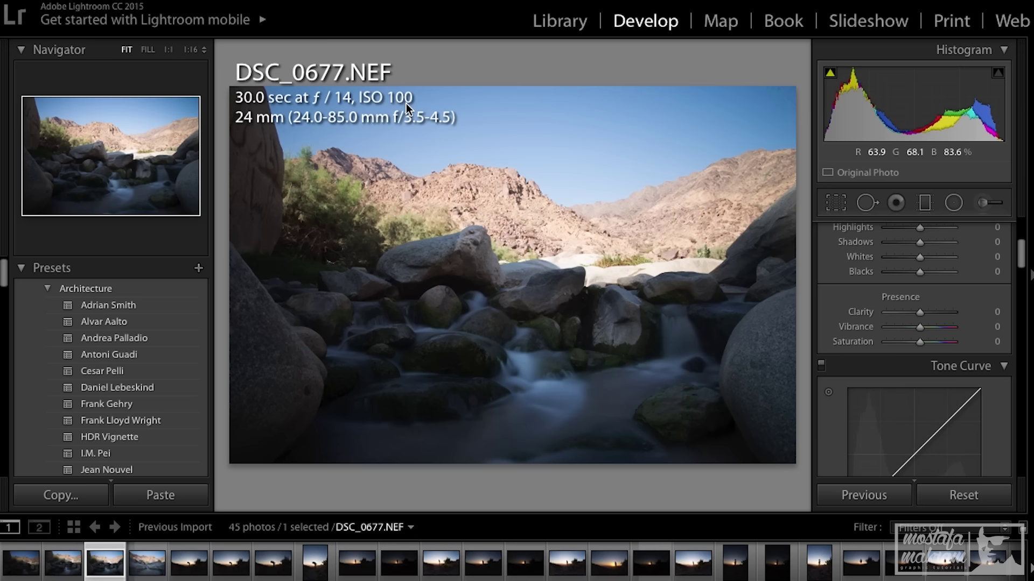
key("i")
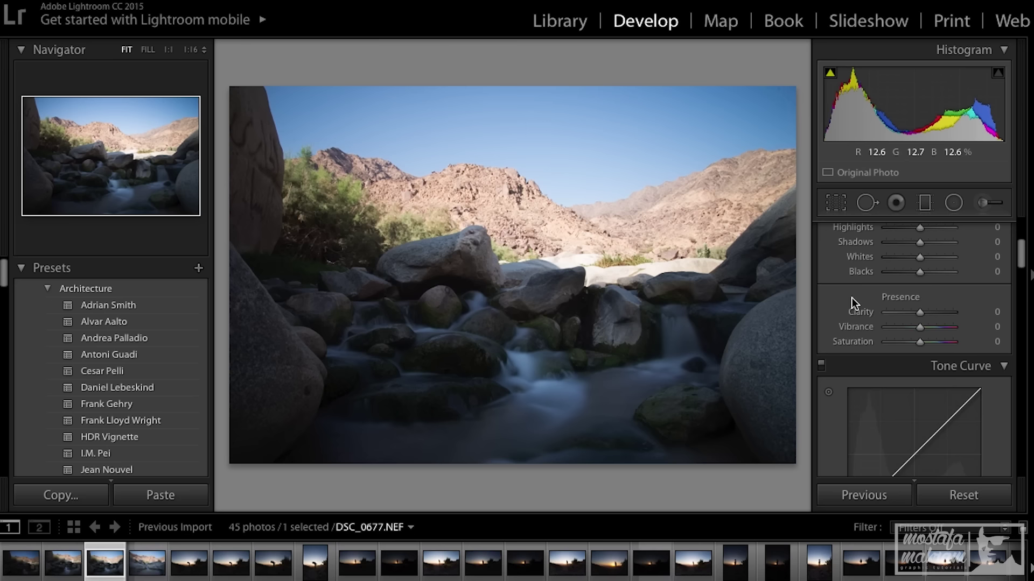
Set Basic tone to Highlights -100, Shadows +95, Whites +9 and Blacks -5.
scroll(920, 264, "up", 3)
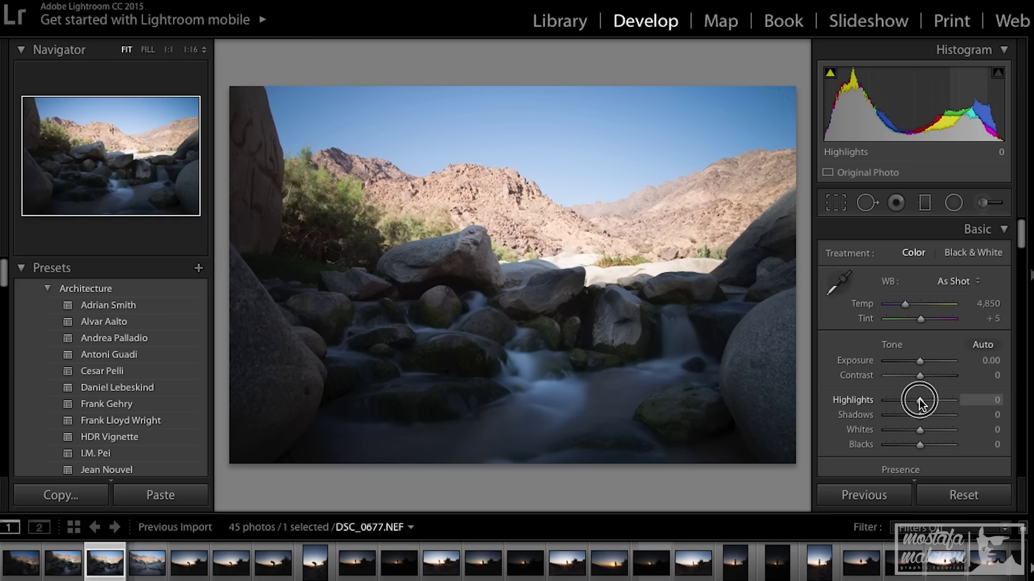
left_click_drag(920, 400, 875, 400)
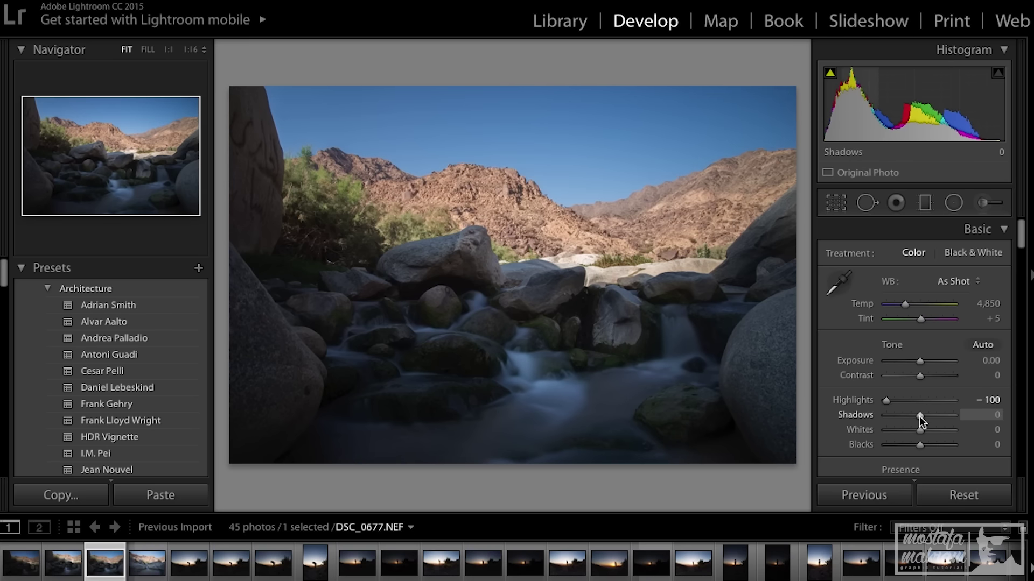
left_click_drag(919, 415, 952, 415)
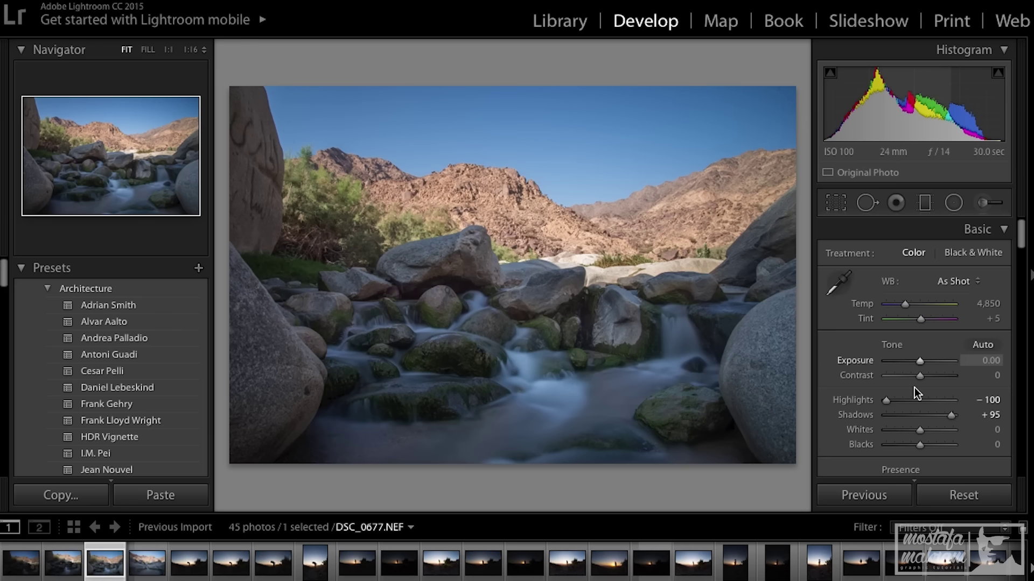
left_click(920, 430, "alt")
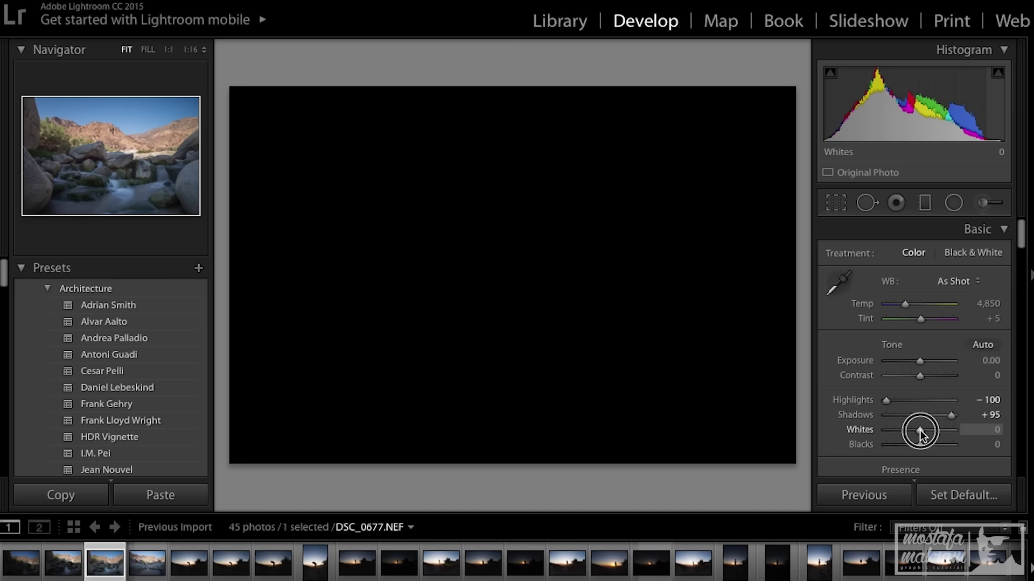
left_click_drag(919, 431, 922, 430)
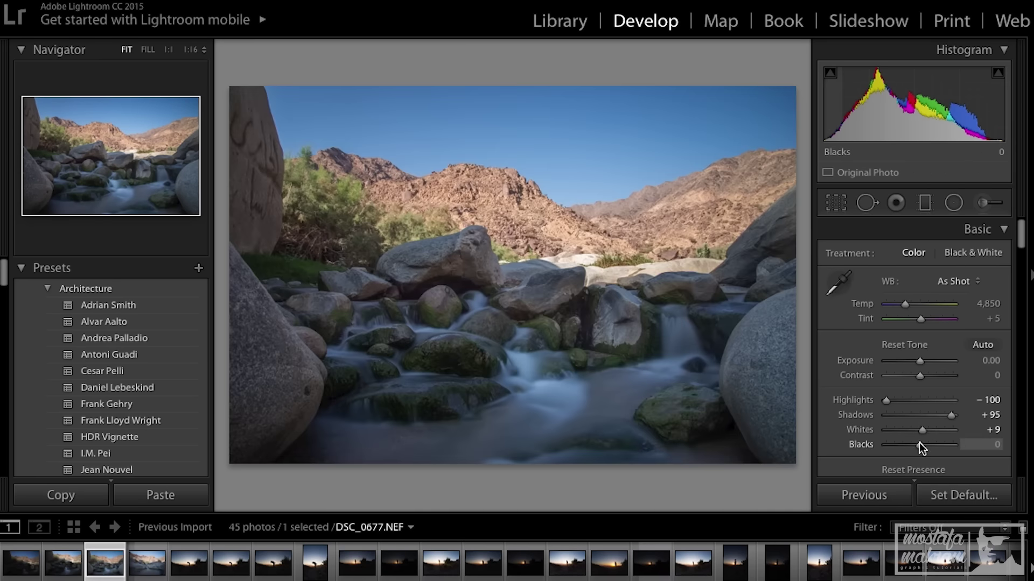
left_click_drag(919, 444, 916, 445)
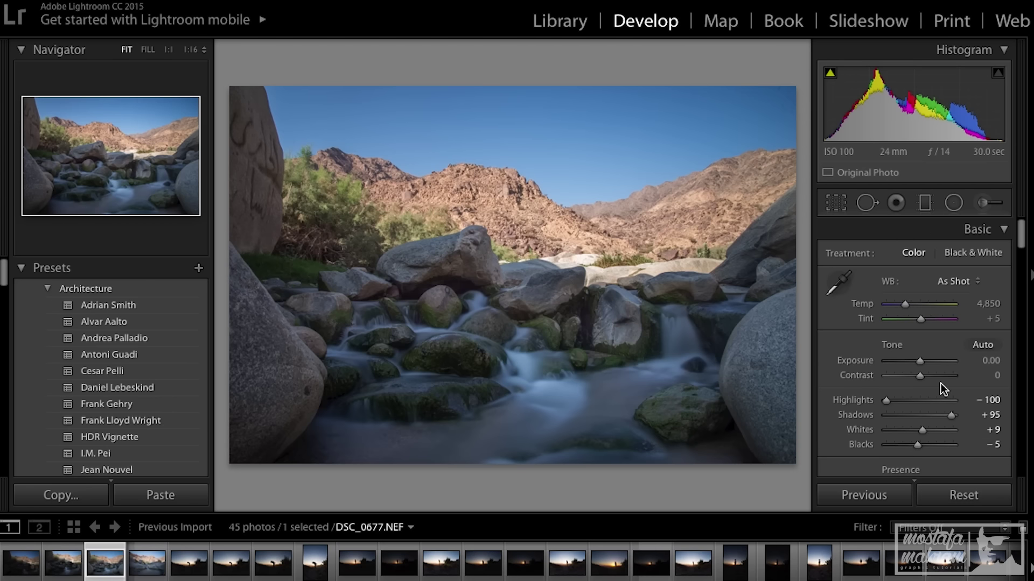
In HSL, raise Green saturation to +96 and Green luminance to +100.
scroll(941, 383, "down", 5)
scroll(942, 384, "down", 5)
scroll(941, 383, "down", 2)
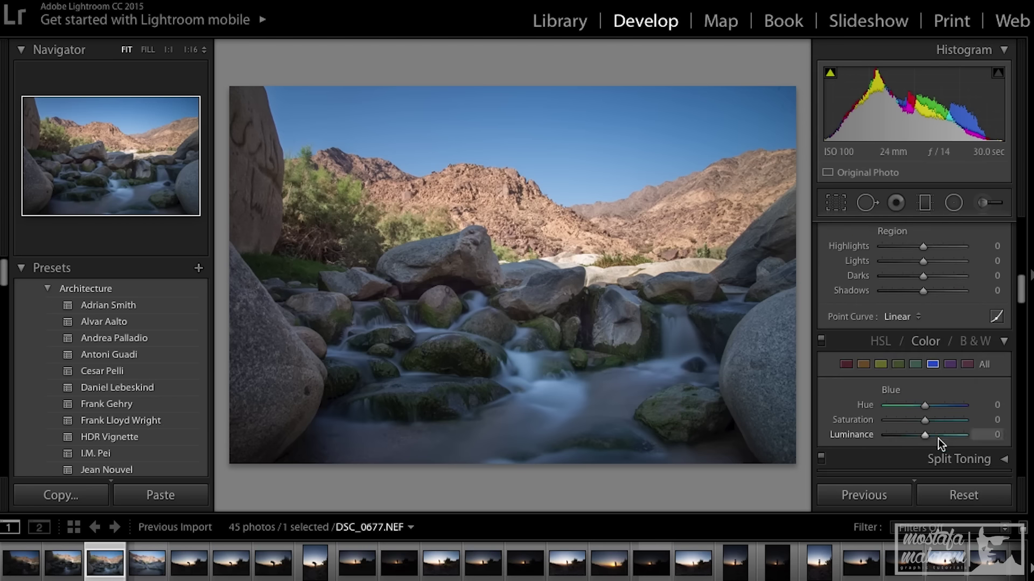
left_click(898, 364)
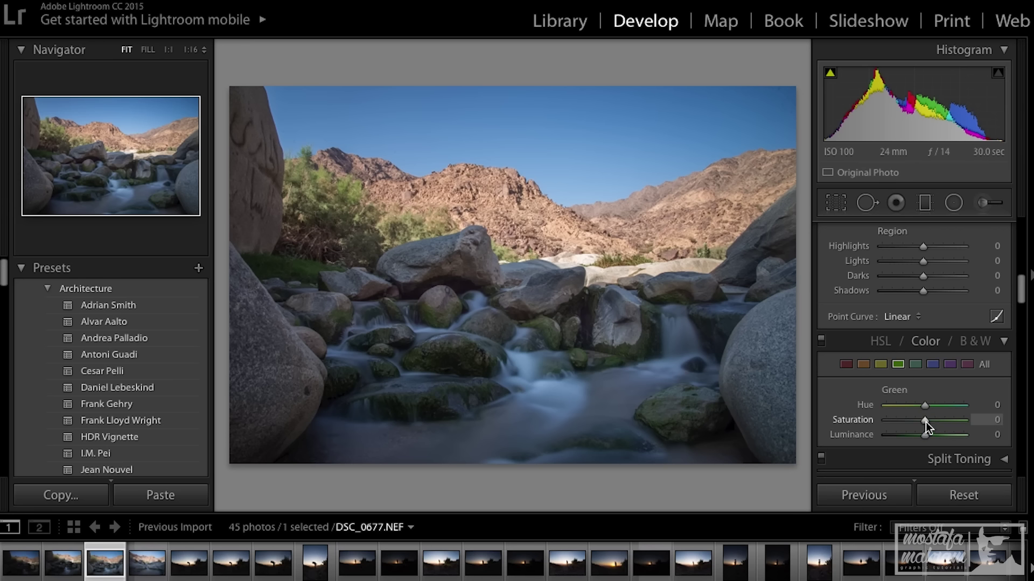
left_click_drag(924, 421, 963, 420)
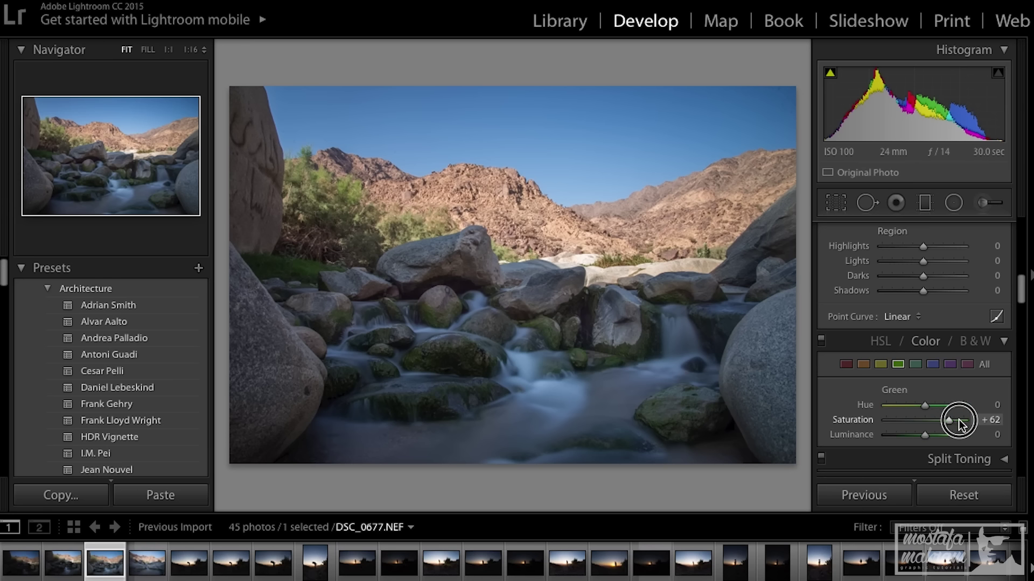
left_click_drag(924, 435, 983, 428)
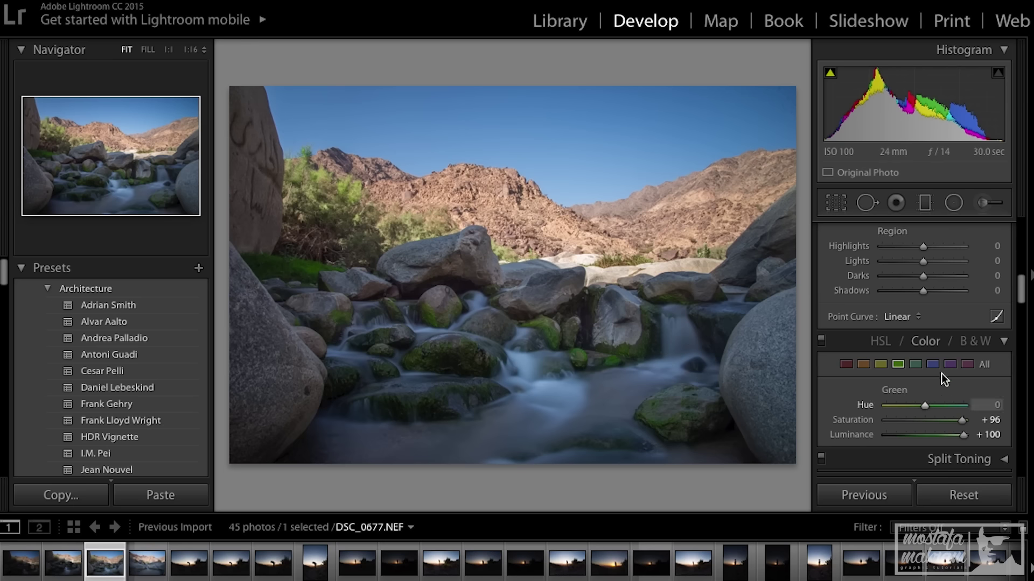
scroll(902, 297, "up", 3)
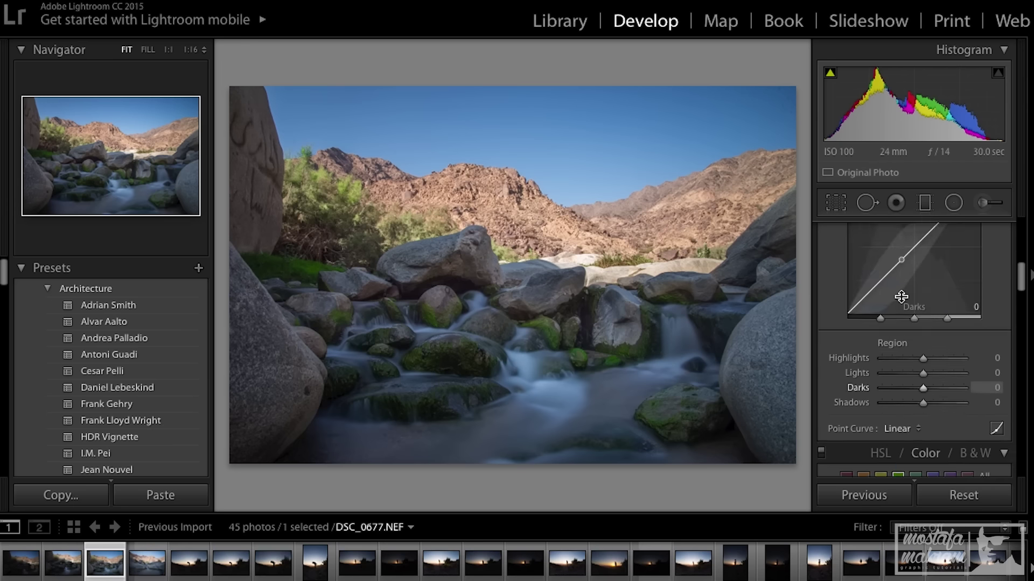
Set Tone Curve regions to Highlights -55, Lights +41, Darks +17 and Shadows -8.
scroll(902, 296, "up", 1)
mouse_move(923, 399)
left_mouse_down()
mouse_move(941, 396)
mouse_move(899, 385)
mouse_move(927, 414)
left_mouse_up()
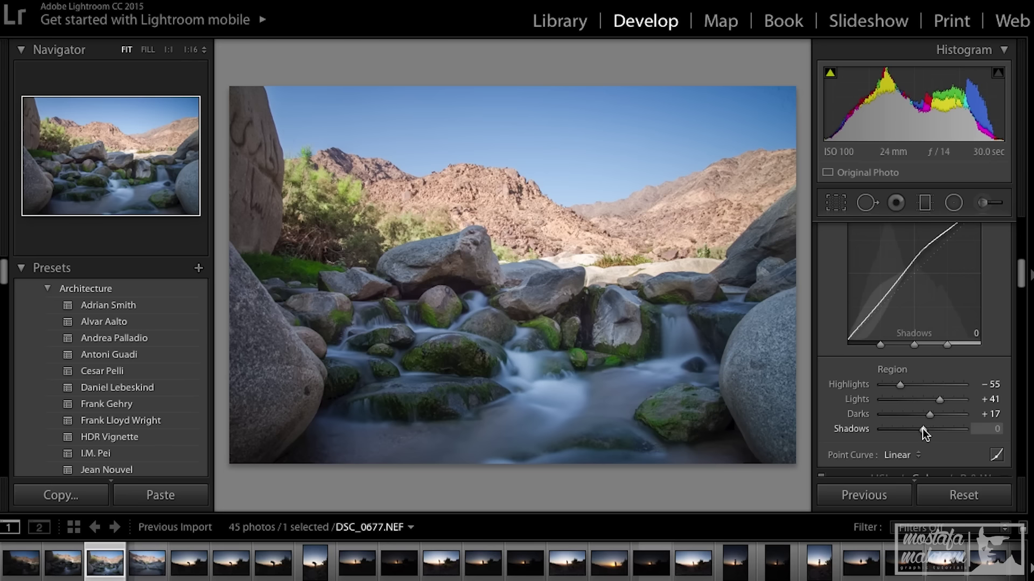
left_click_drag(923, 429, 919, 427)
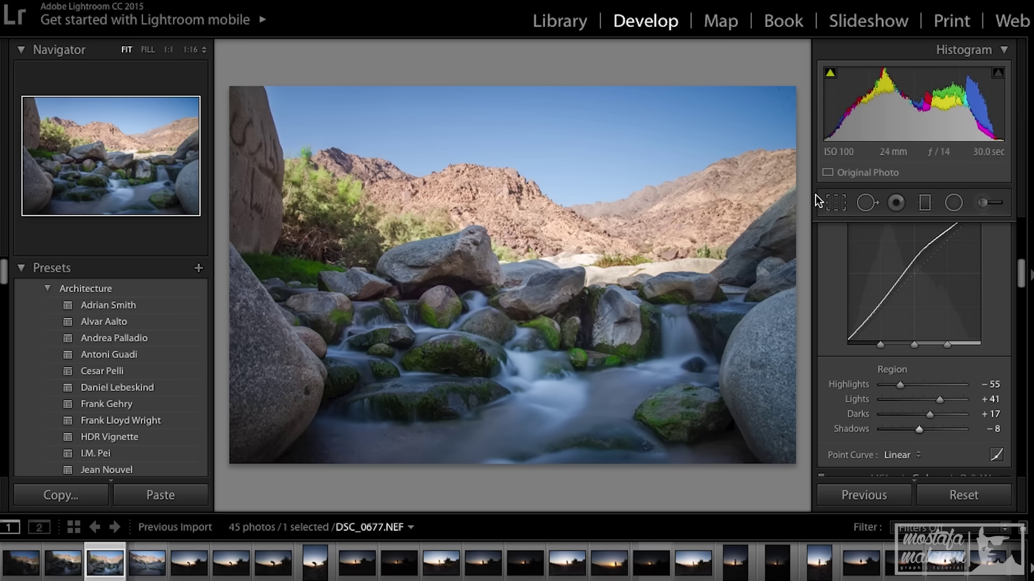
Try the radial filter, reset its Highlights to 0, then leave the tool.
left_click(954, 203)
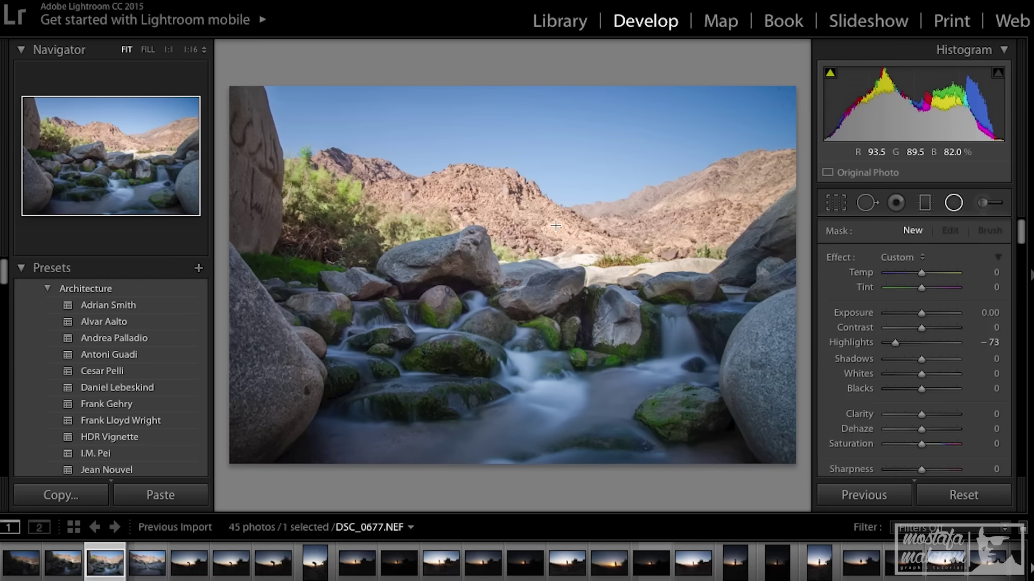
double_click(850, 342)
key("shift+m")
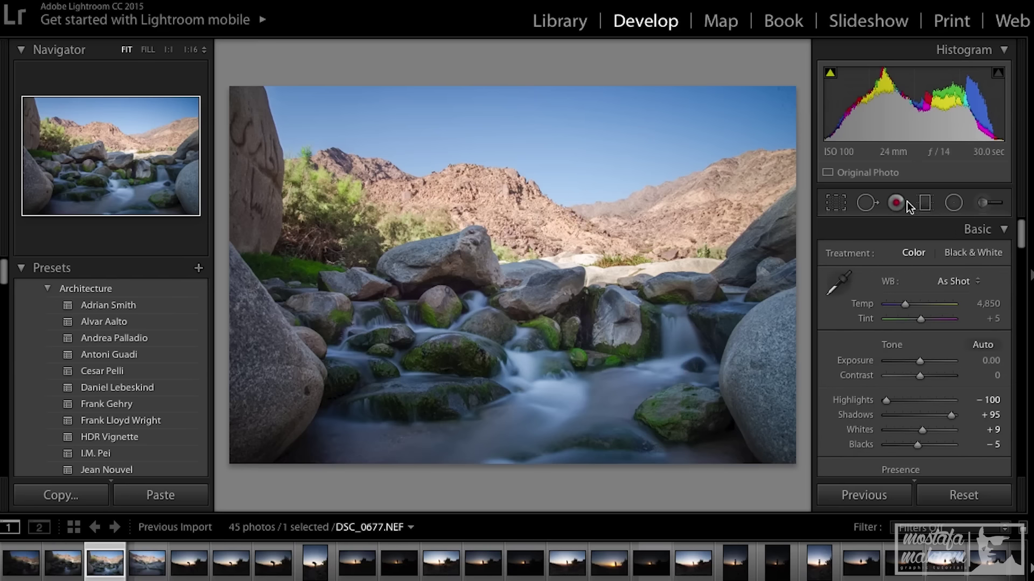
Draw a radial ellipse over the mountains and rocks with Exposure -1.03.
left_click(949, 208)
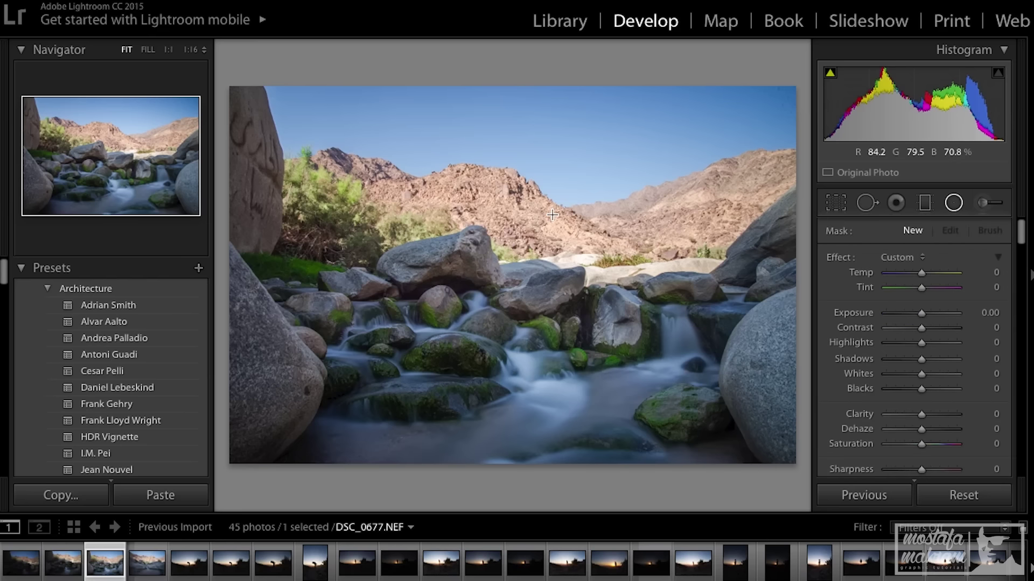
mouse_move(549, 215)
left_mouse_down()
mouse_move(812, 163)
mouse_move(833, 117)
left_mouse_up()
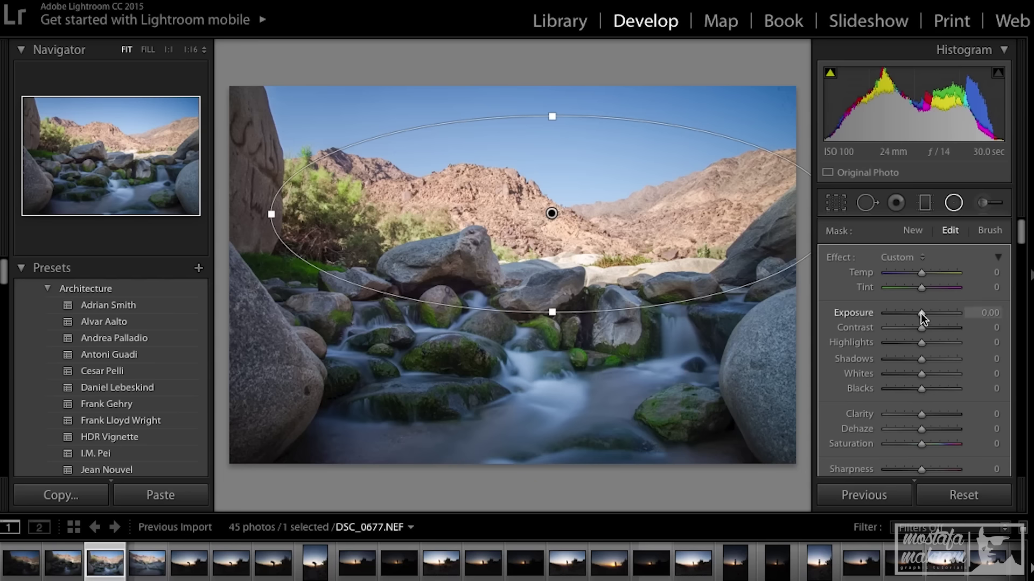
left_click_drag(921, 314, 912, 316)
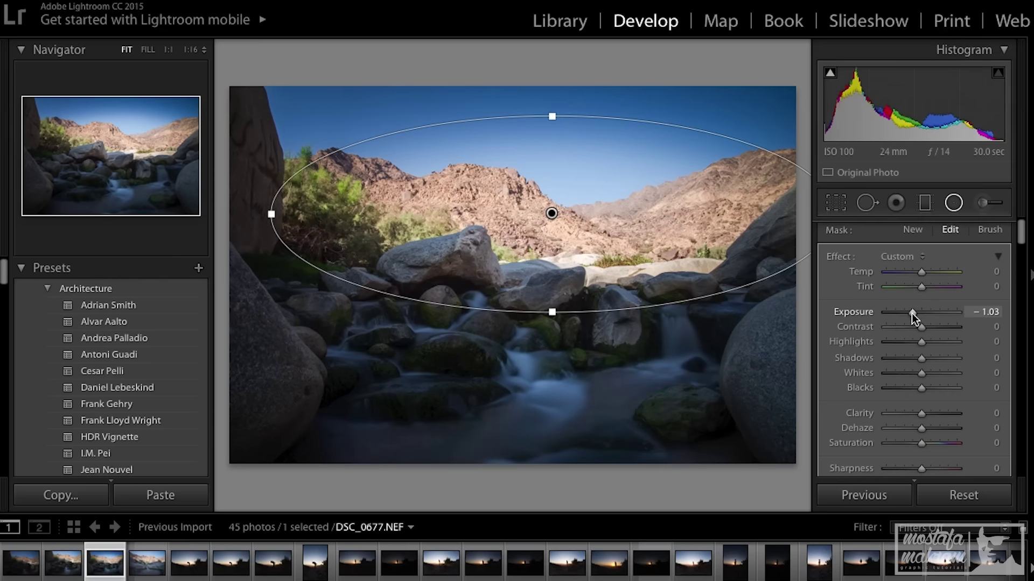
scroll(912, 313, "down", 2)
scroll(912, 314, "down", 4)
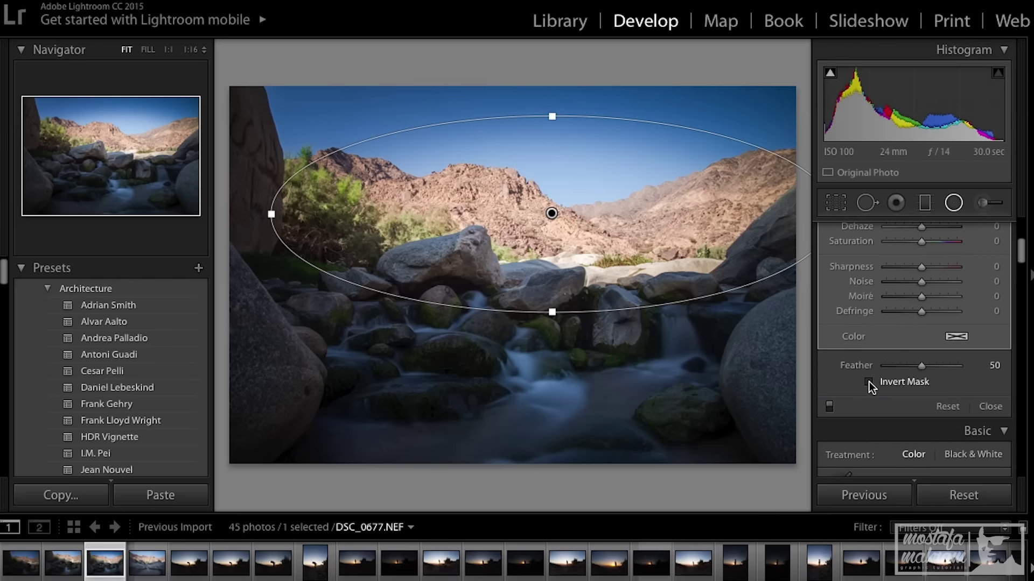
Invert the radial mask and stretch the ellipse's left edge further left.
left_click(869, 383)
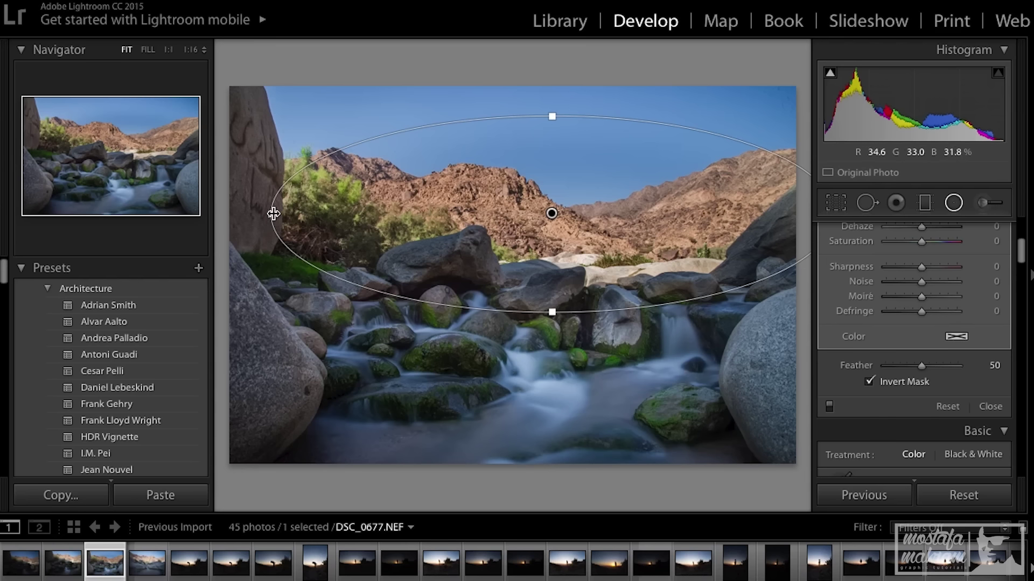
left_click_drag(273, 214, 256, 216)
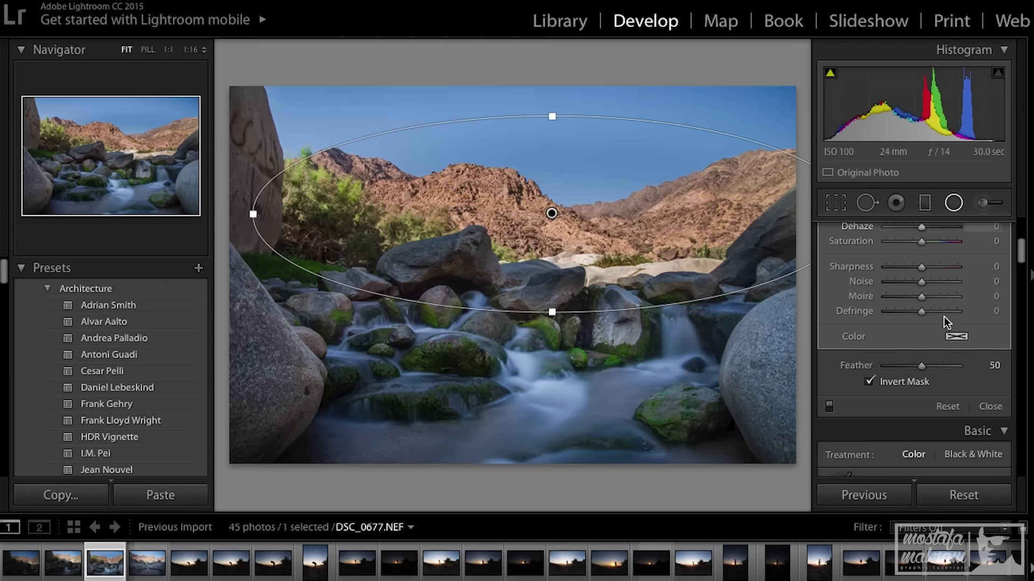
scroll(925, 282, "up", 2)
scroll(925, 282, "up", 5)
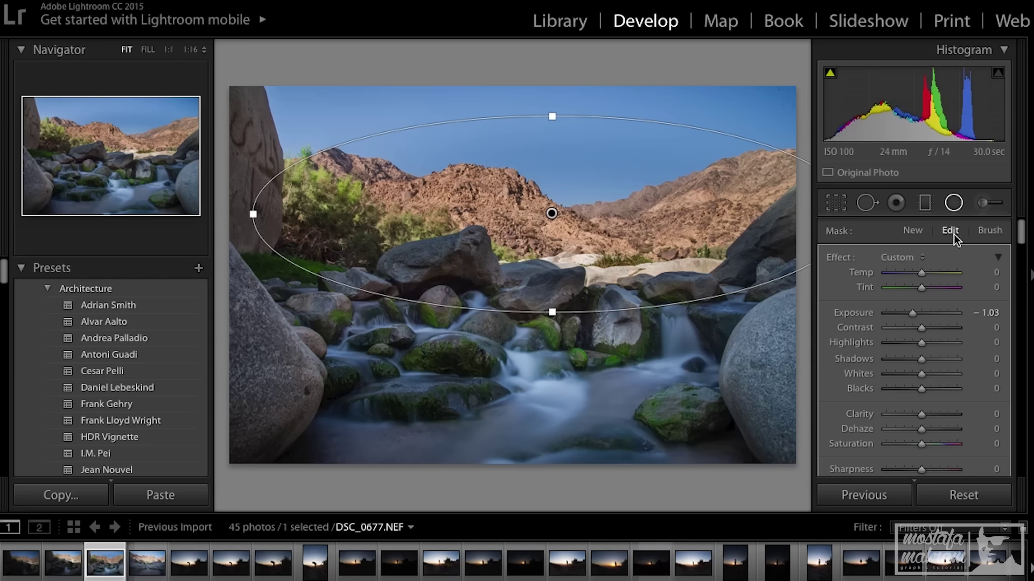
Refine the radial mask with the brush, erasing the darkening from part of the sky.
left_click(990, 232)
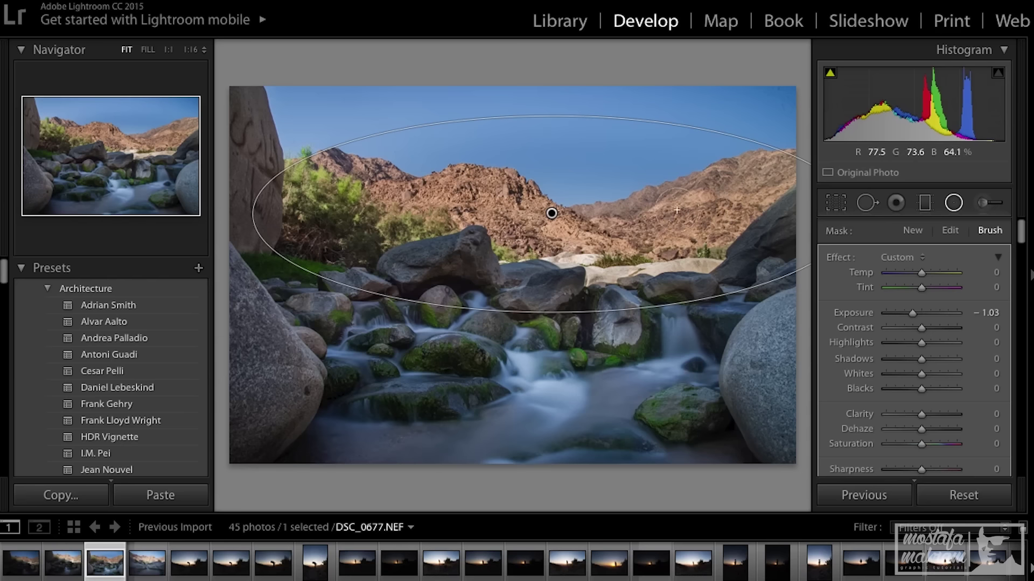
key("alt")
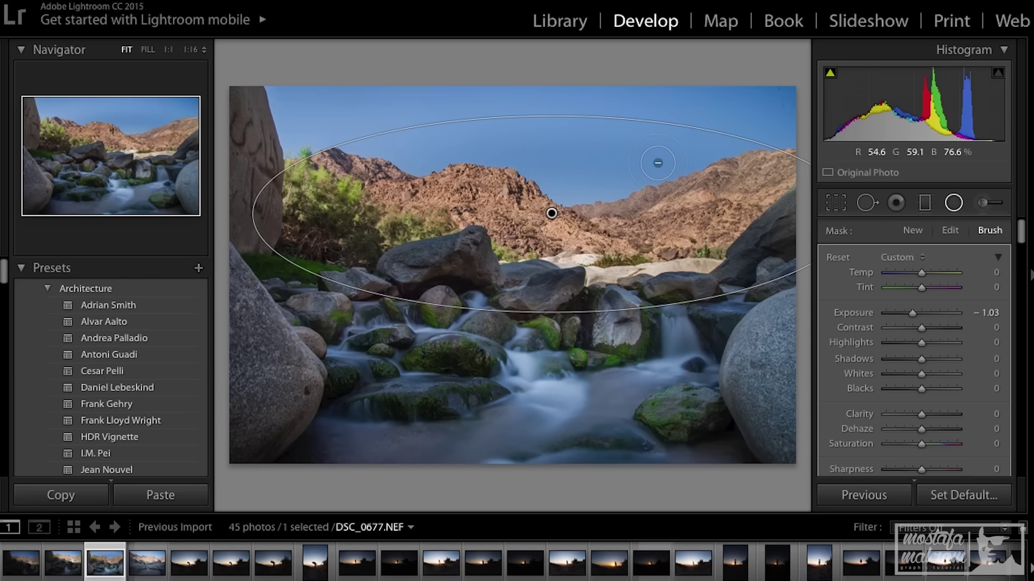
scroll(657, 162, "up", 5)
mouse_move(596, 161)
left_mouse_down()
mouse_move(596, 144)
mouse_move(543, 134)
mouse_move(452, 143)
mouse_move(420, 162)
mouse_move(484, 157)
mouse_move(598, 178)
mouse_move(710, 143)
mouse_move(545, 132)
mouse_move(570, 155)
mouse_move(568, 169)
mouse_move(487, 144)
mouse_move(506, 115)
mouse_move(570, 120)
mouse_move(589, 109)
mouse_move(395, 143)
mouse_move(406, 122)
mouse_move(595, 84)
mouse_move(650, 140)
mouse_move(593, 162)
mouse_move(570, 184)
left_mouse_up()
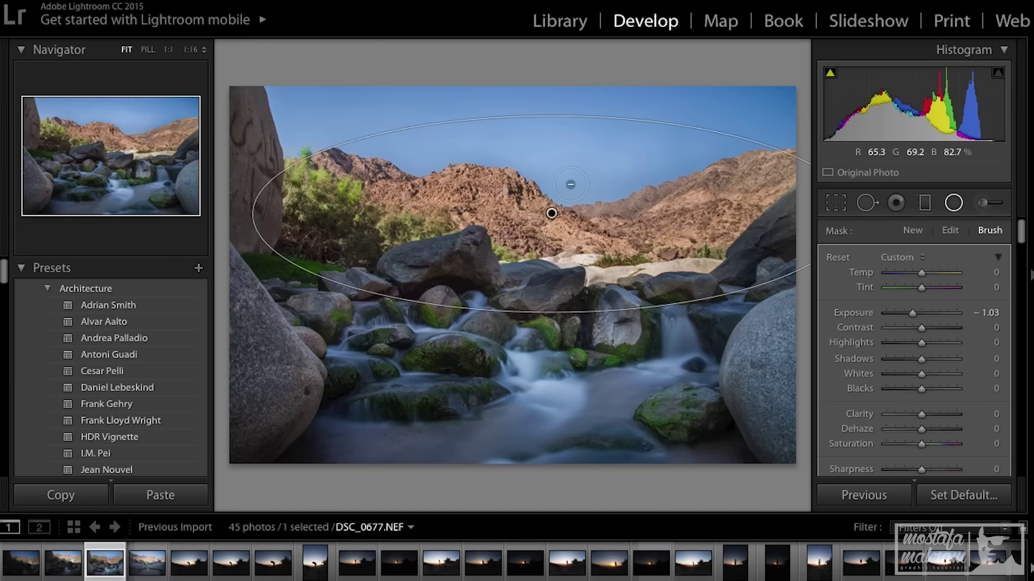
Set the erase brush to Size 11, Feather 100 and Flow 36.
scroll(900, 384, "down", 3)
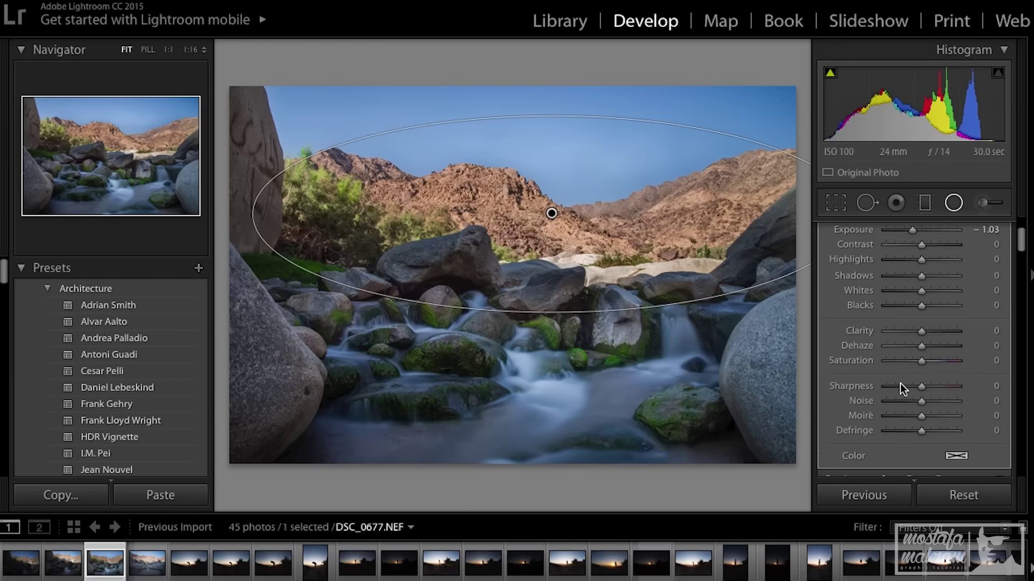
scroll(900, 384, "down", 2)
scroll(901, 383, "down", 2)
scroll(900, 384, "down", 1)
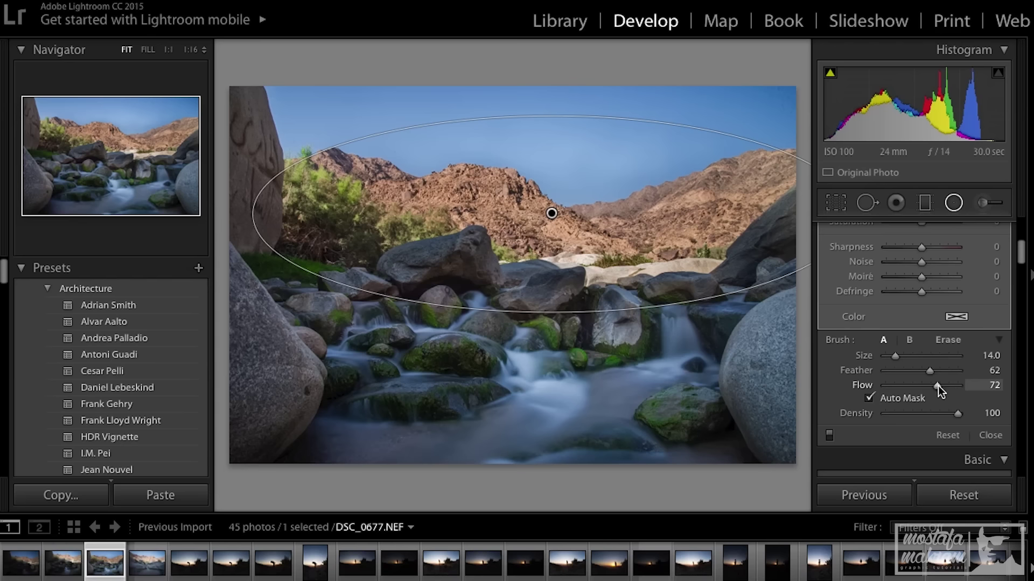
key("alt")
key("alt")
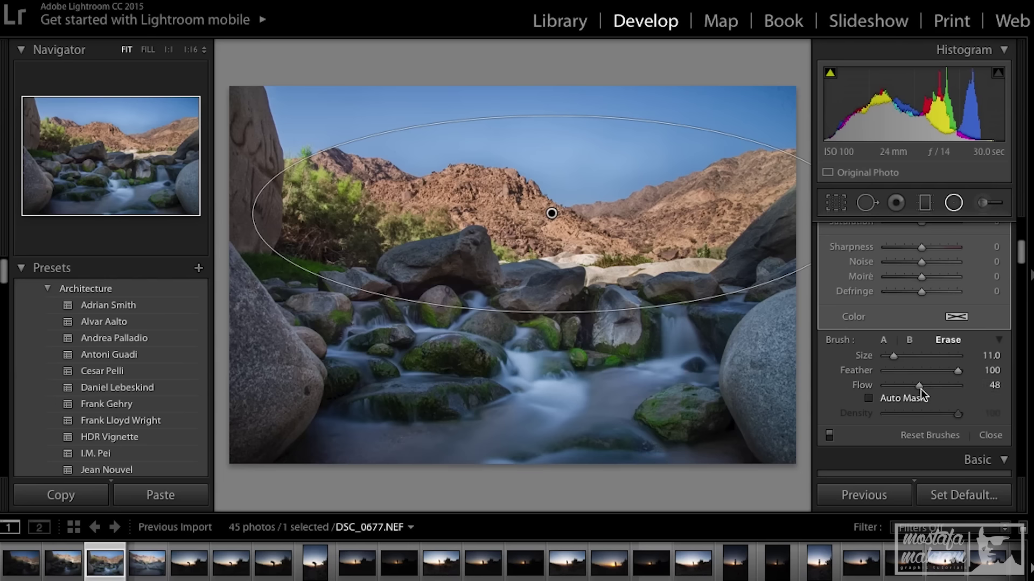
left_click_drag(921, 386, 913, 387)
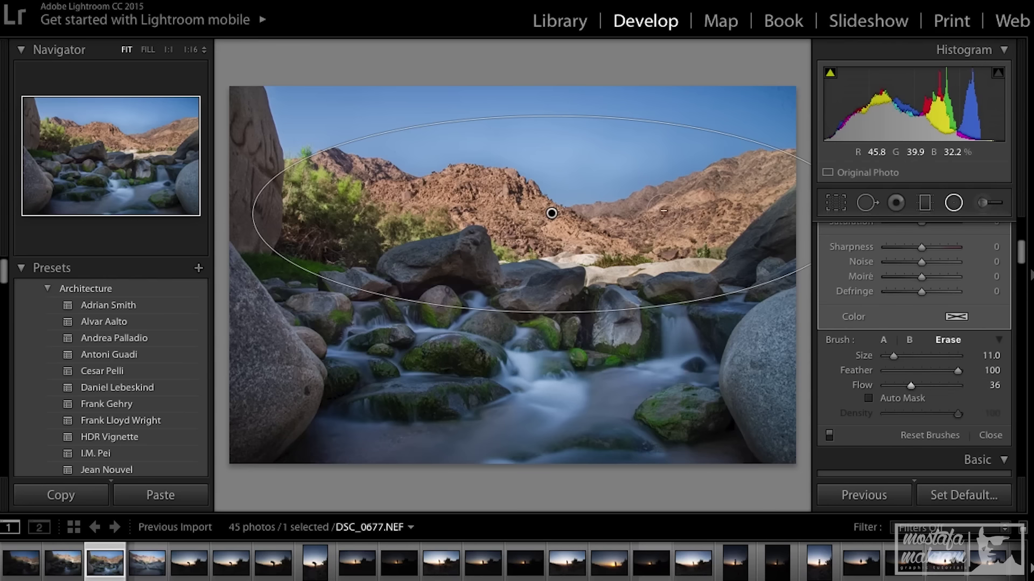
Erase the radial filter's darkening across the sky in two strokes.
mouse_move(614, 188)
left_mouse_down()
mouse_move(692, 178)
mouse_move(596, 176)
mouse_move(750, 125)
mouse_move(545, 180)
mouse_move(410, 144)
mouse_move(506, 115)
mouse_move(287, 127)
mouse_move(288, 94)
mouse_move(336, 87)
left_mouse_up()
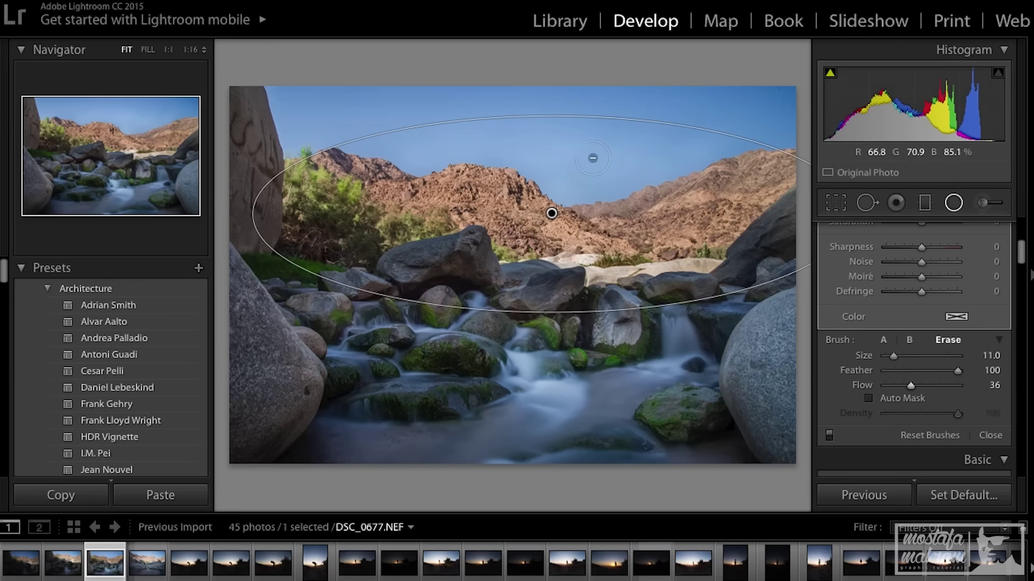
mouse_move(595, 165)
left_mouse_down()
mouse_move(639, 170)
mouse_move(694, 122)
mouse_move(743, 146)
mouse_move(717, 156)
mouse_move(767, 104)
mouse_move(727, 92)
mouse_move(647, 109)
left_mouse_up()
key("alt")
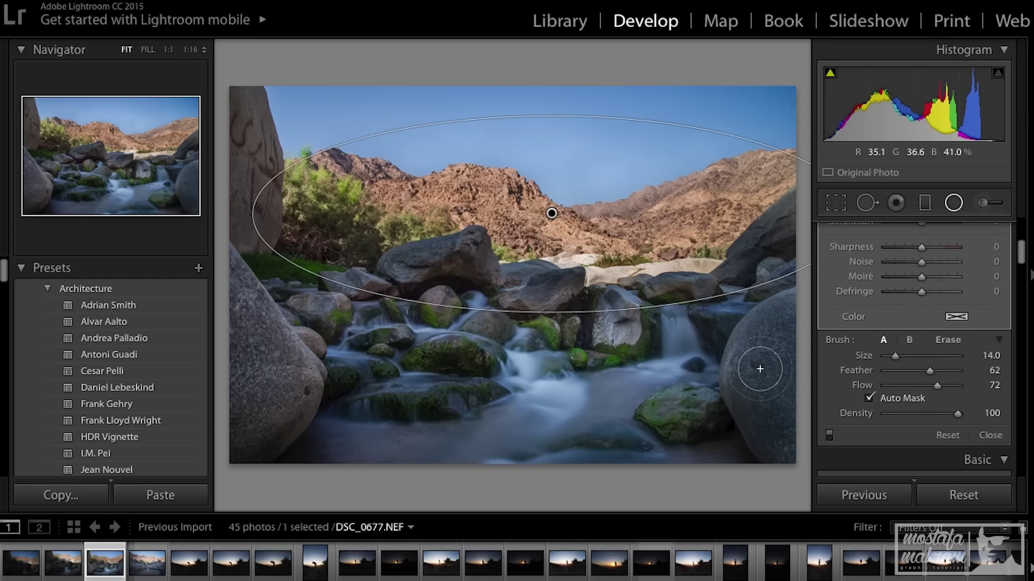
key("alt")
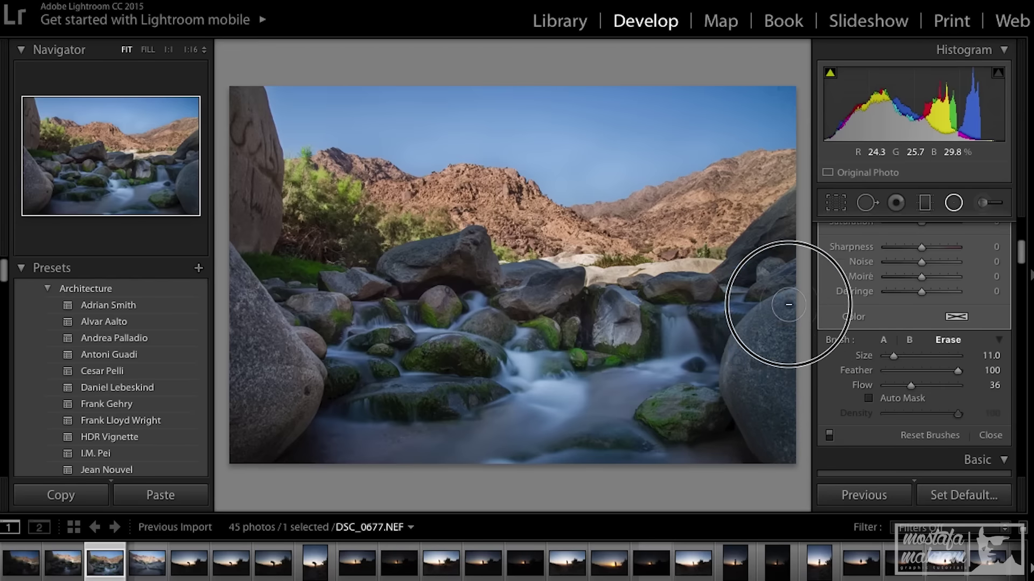
Erase the mask over the right boulder and the right, left and central rocks.
left_click_drag(788, 305, 782, 462)
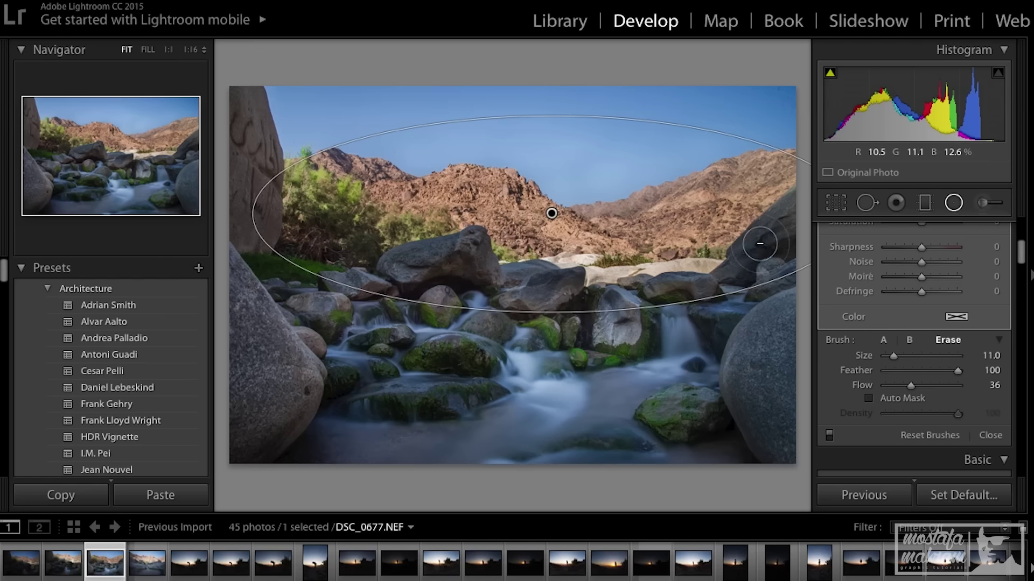
mouse_move(761, 239)
left_mouse_down()
mouse_move(701, 300)
mouse_move(752, 251)
left_mouse_up()
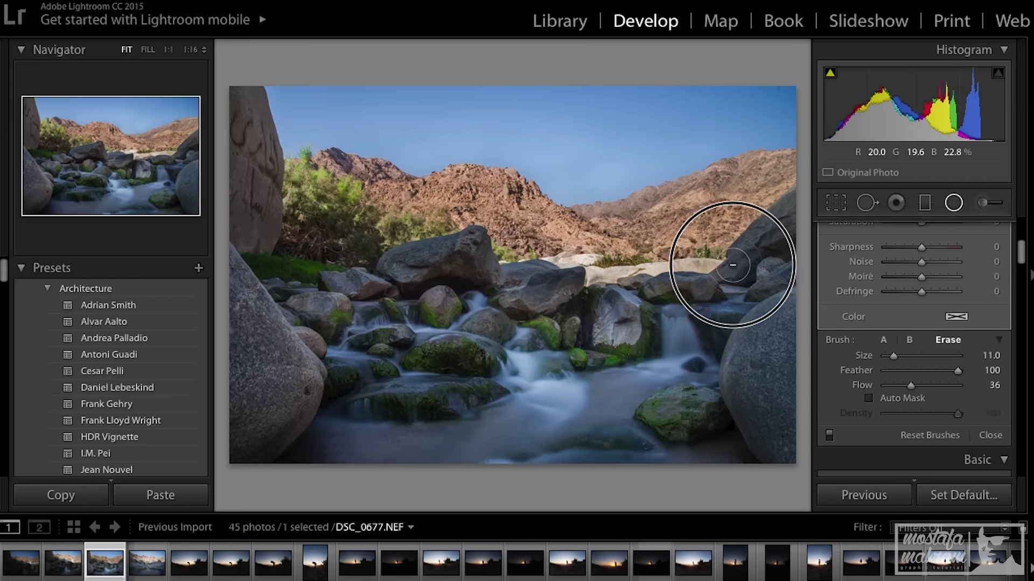
left_click_drag(752, 251, 768, 249)
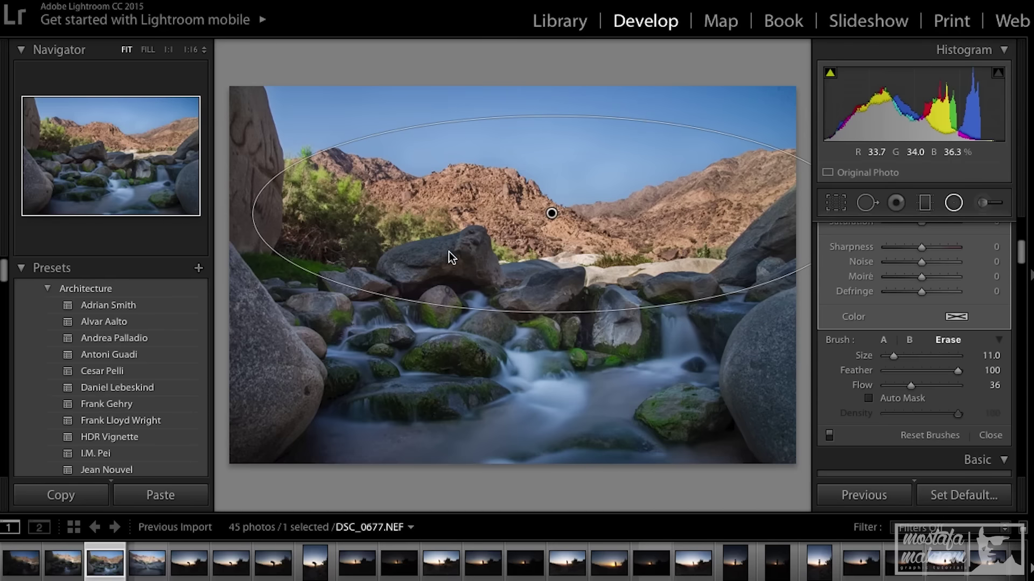
mouse_move(450, 259)
left_mouse_down()
mouse_move(392, 269)
mouse_move(270, 250)
mouse_move(355, 244)
left_mouse_up()
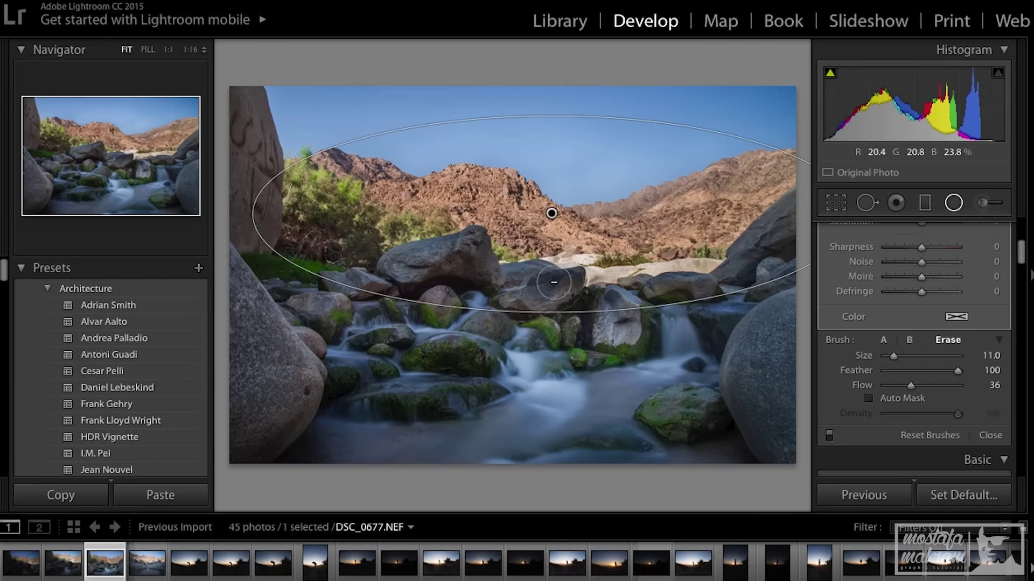
left_click_drag(555, 282, 463, 262)
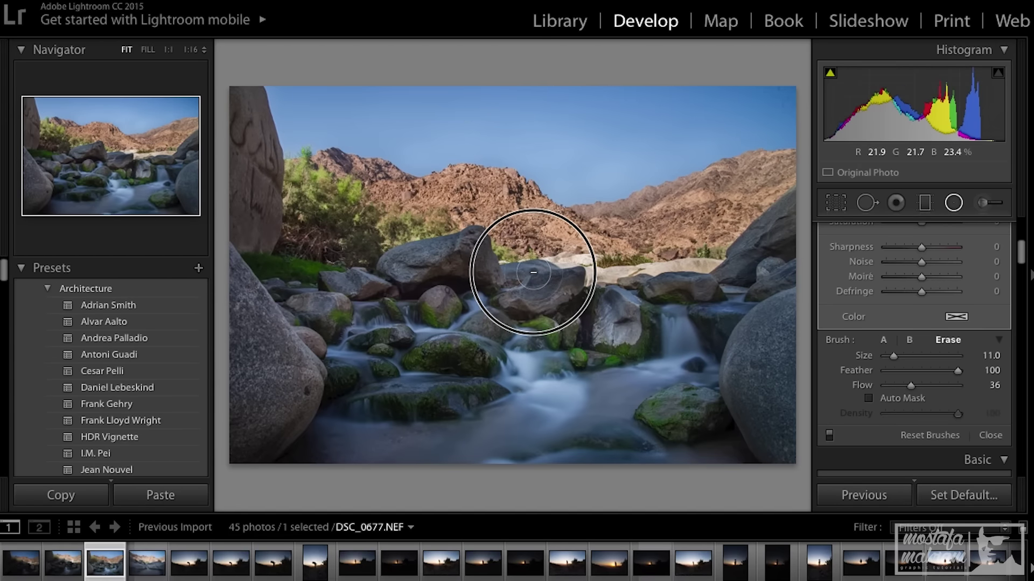
left_click_drag(463, 262, 462, 261)
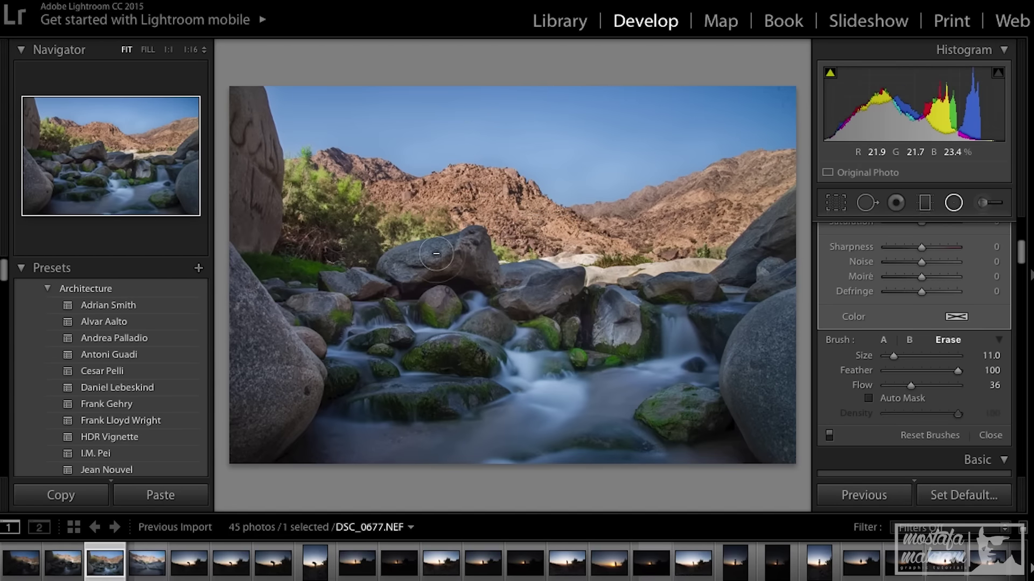
key("alt")
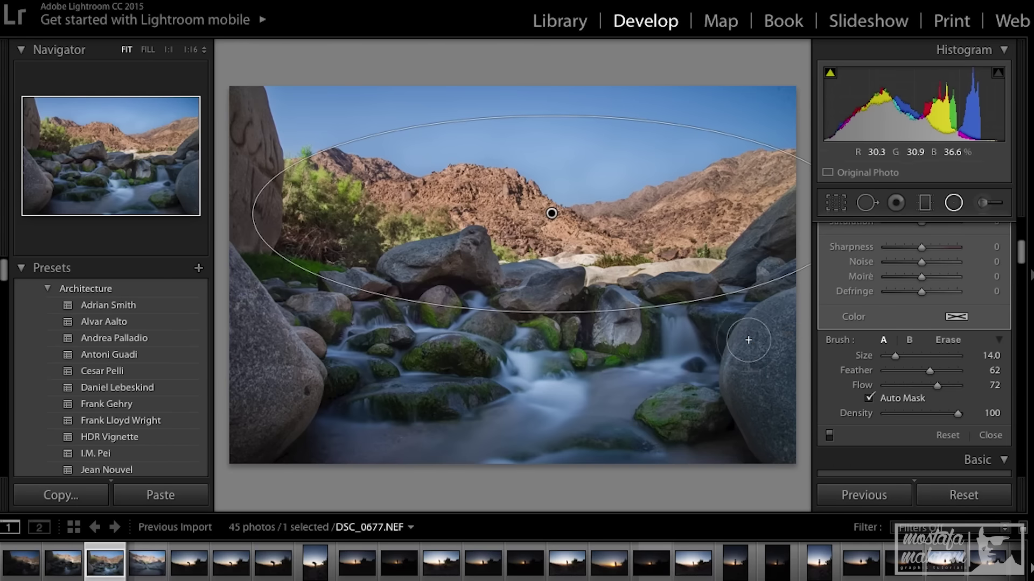
Close the radial filter, zoom 1:1 on the top-right sky, and activate Spot Removal.
left_click(953, 203)
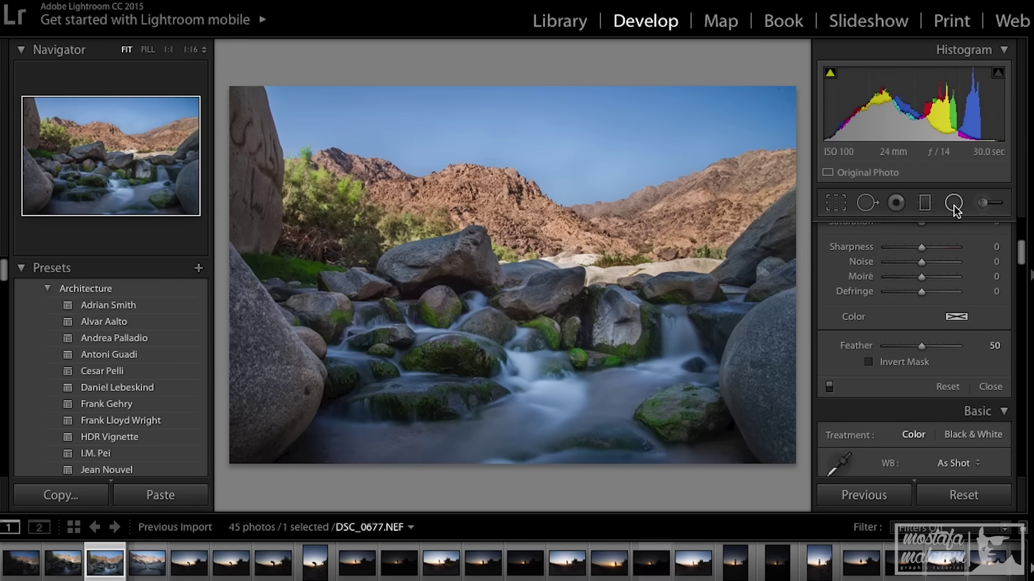
left_click(954, 205)
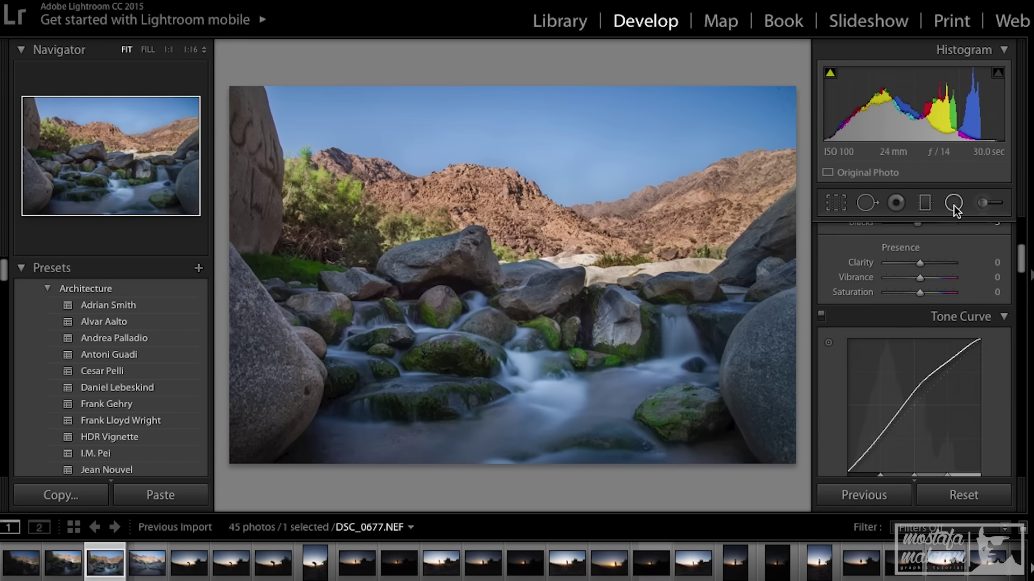
left_click(787, 102)
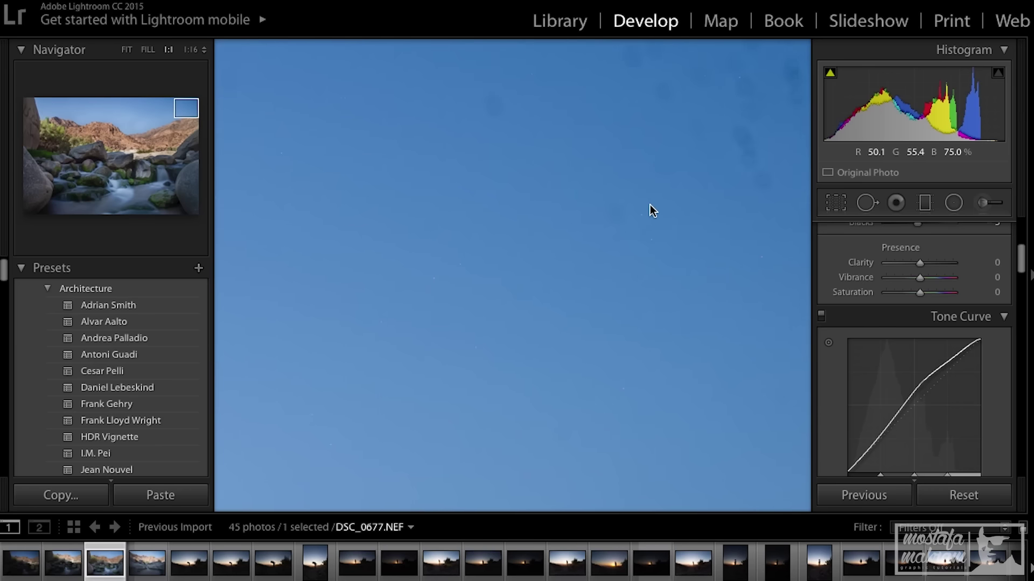
key("q")
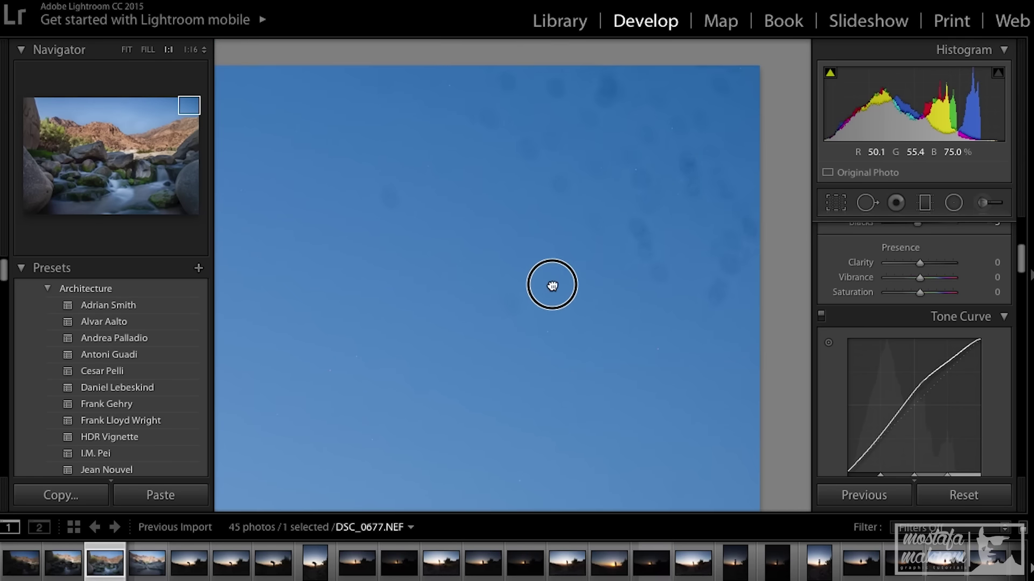
left_click(863, 203)
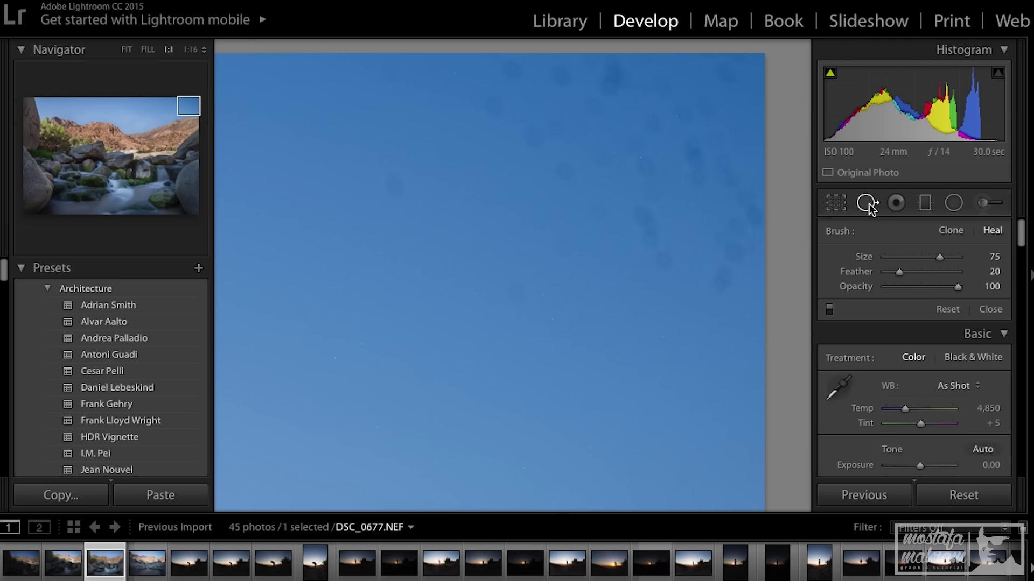
Set the Heal feather to 36 and paint one heal stroke across the sky dust spots.
scroll(643, 223, "down", 3)
scroll(642, 223, "down", 2)
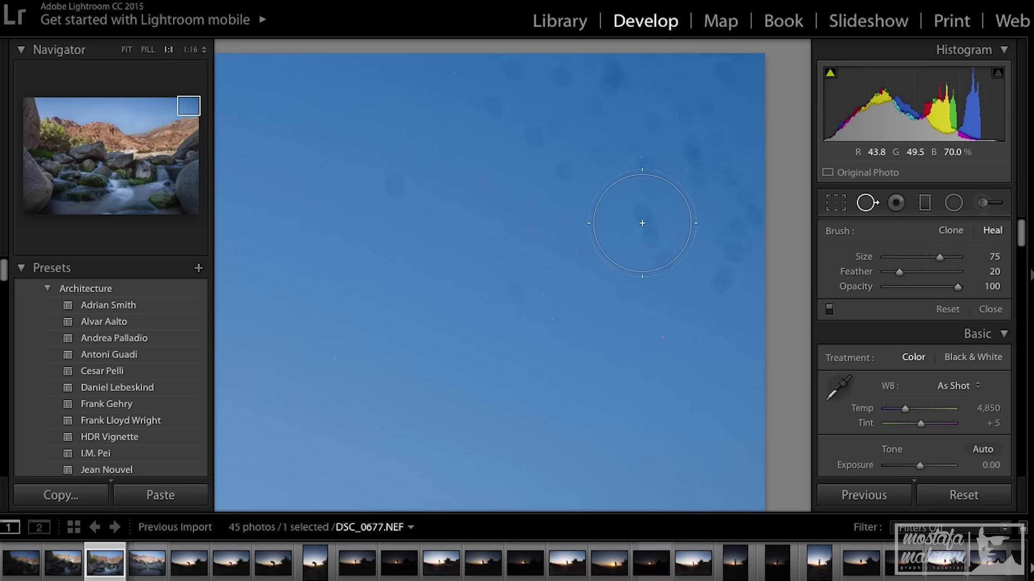
scroll(642, 223, "up", 2)
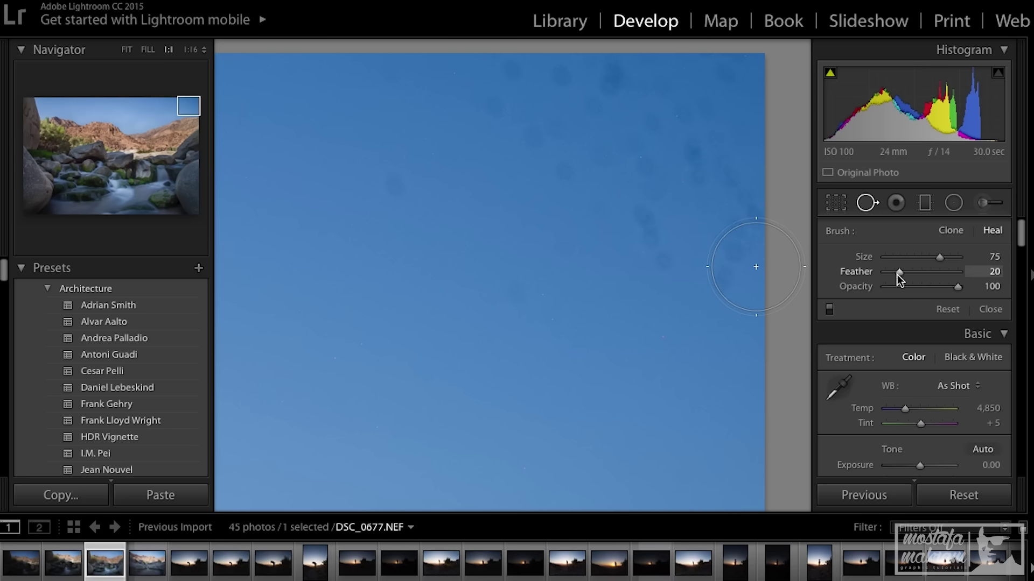
left_click_drag(899, 272, 958, 273)
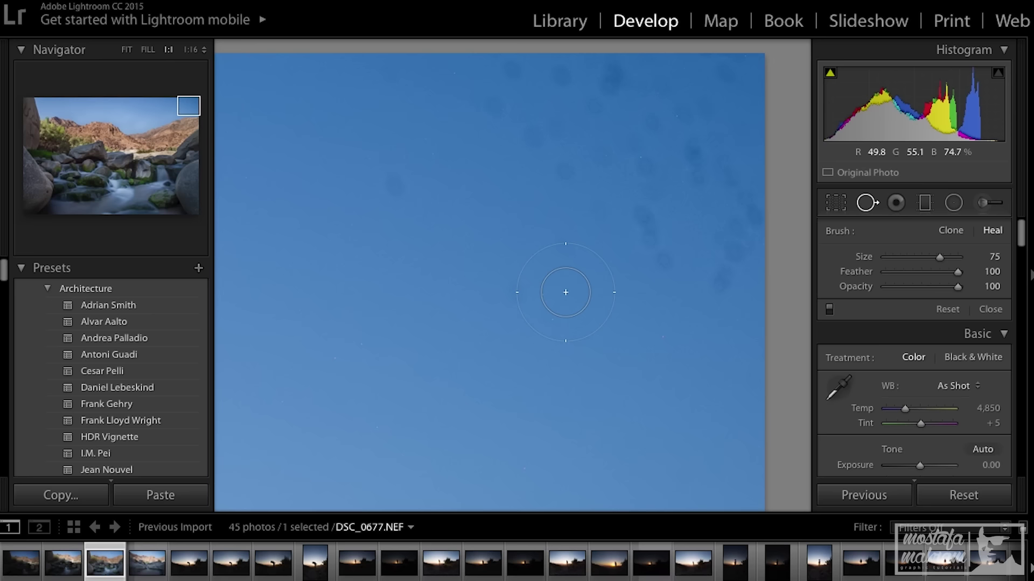
left_click_drag(958, 272, 911, 273)
mouse_move(387, 186)
left_mouse_down()
mouse_move(480, 286)
mouse_move(570, 249)
mouse_move(635, 173)
mouse_move(522, 90)
mouse_move(716, 67)
mouse_move(738, 226)
mouse_move(468, 196)
mouse_move(425, 97)
mouse_move(496, 125)
mouse_move(522, 316)
mouse_move(719, 322)
mouse_move(738, 307)
left_mouse_up()
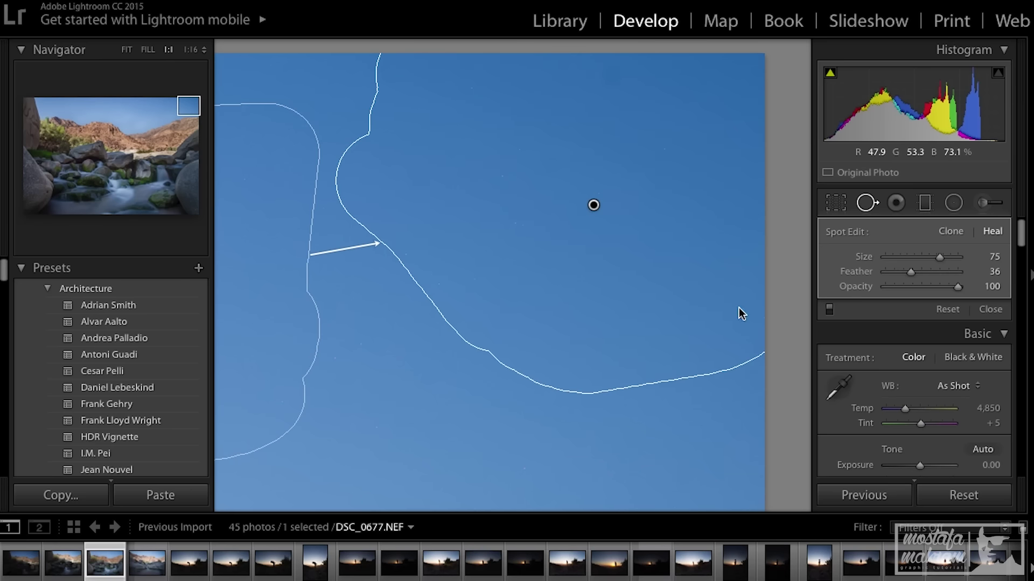
Check the healed sky at 1:1, close Spot Removal, and fit the photo to the view.
key("z")
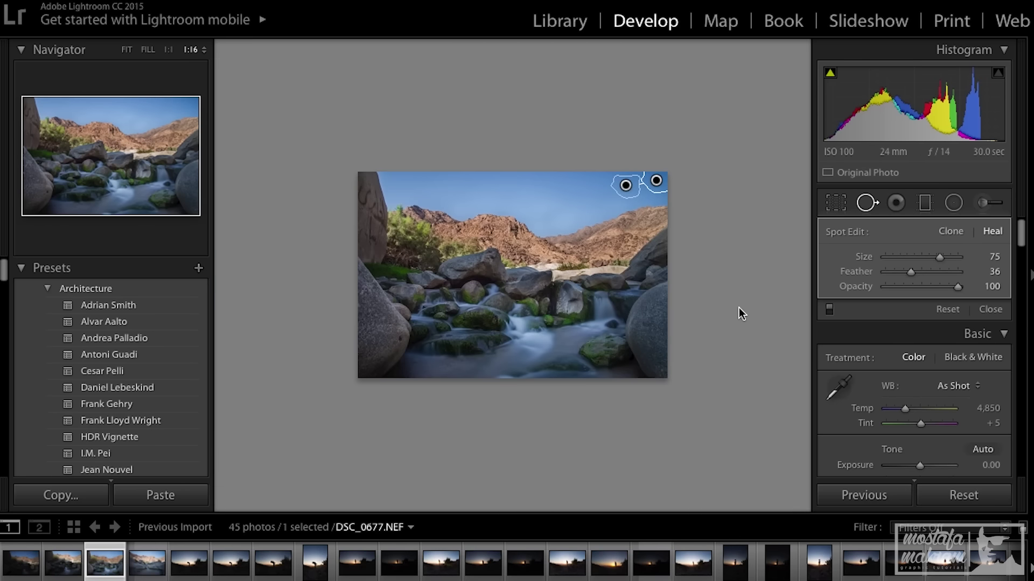
key("z")
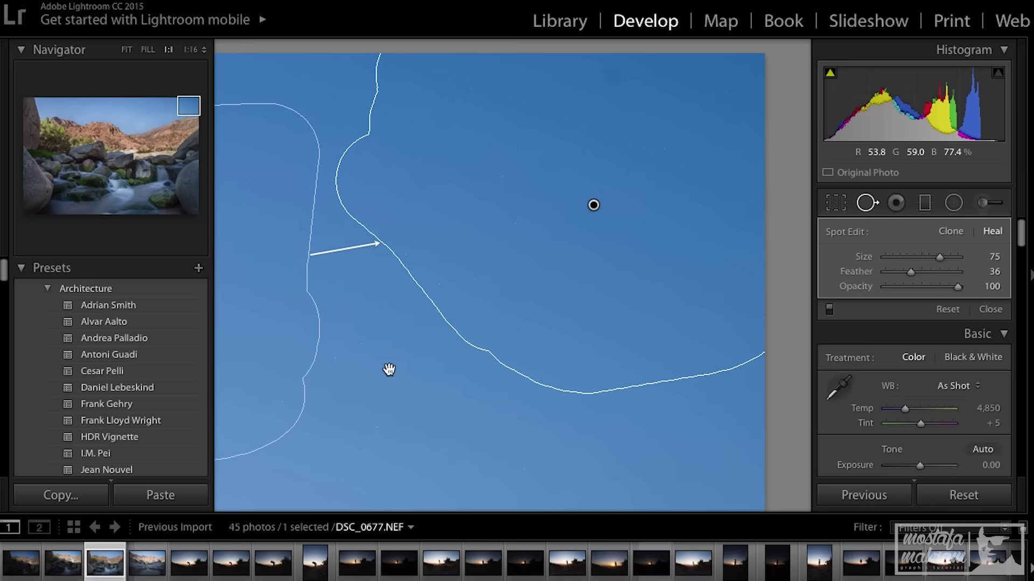
left_click_drag(388, 368, 743, 296)
left_click_drag(409, 344, 525, 312)
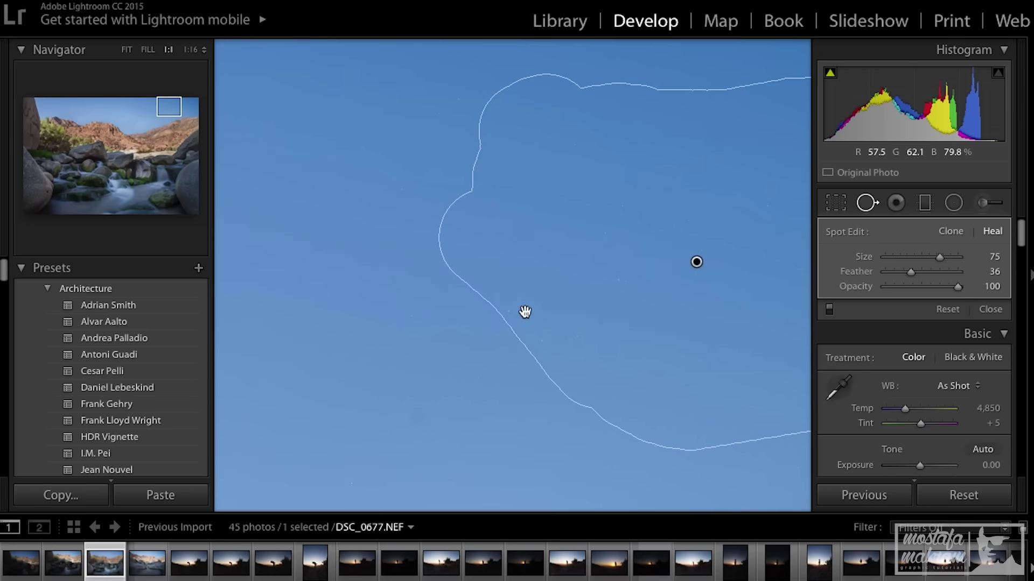
left_click(868, 203)
left_click(126, 49)
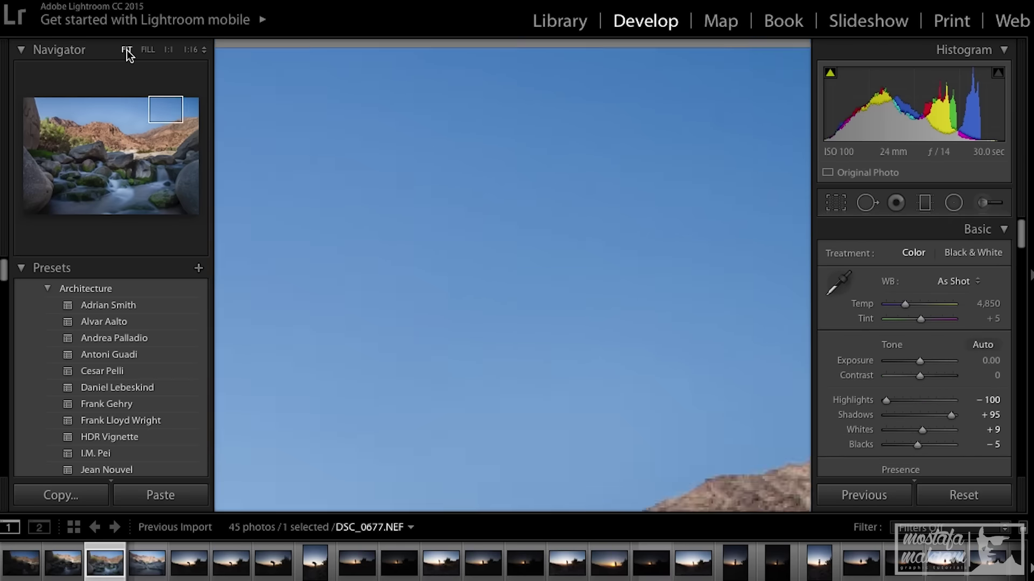